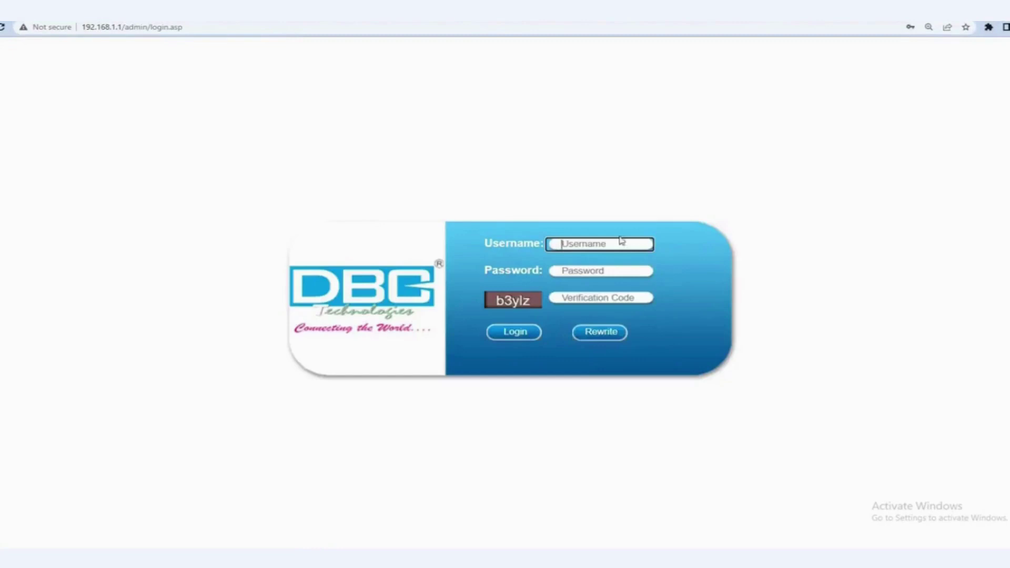
Enter the default admin username, the default password and the displayed verification code on the login page.
click(586, 251)
key(Tab)
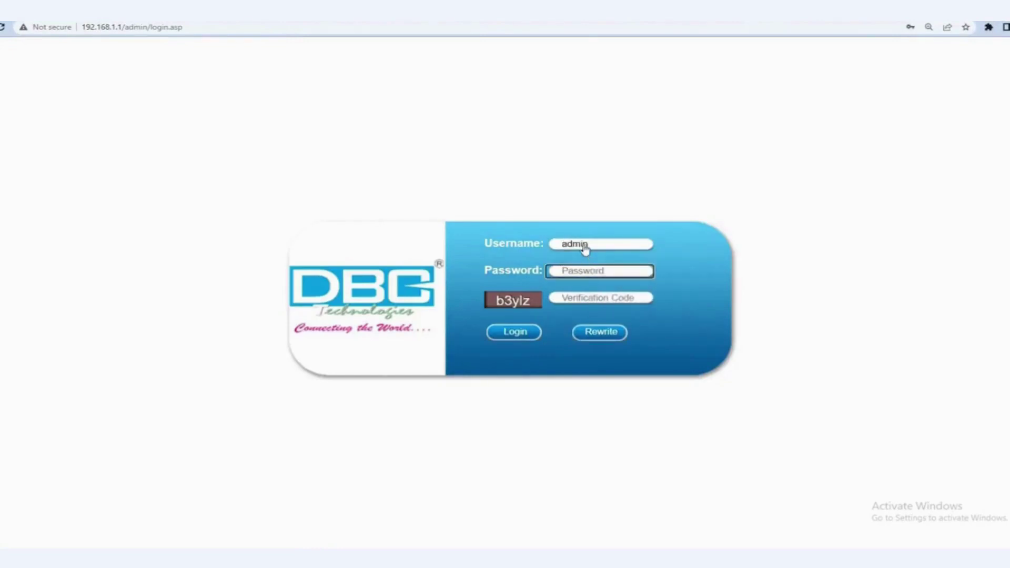
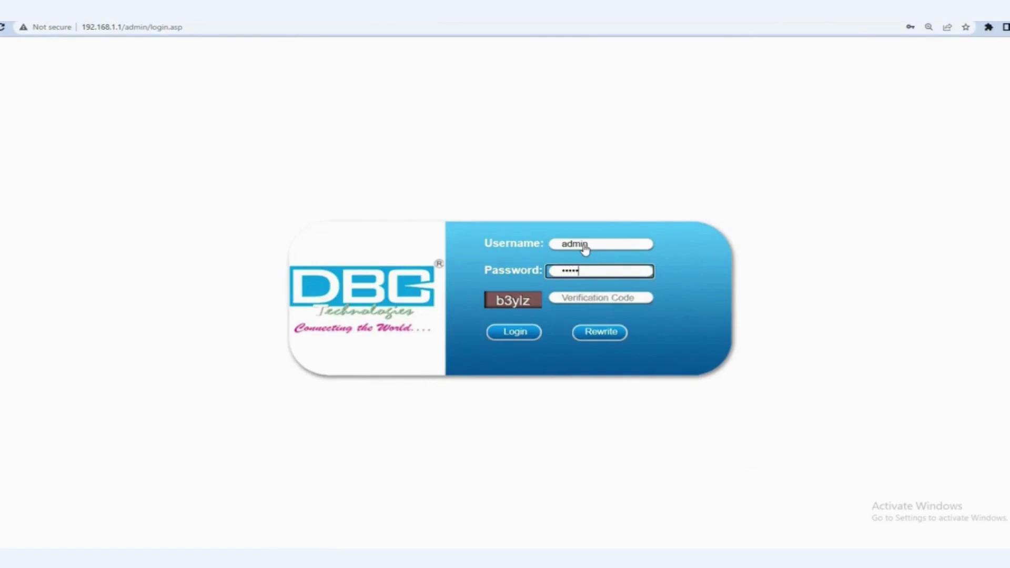
key(Tab)
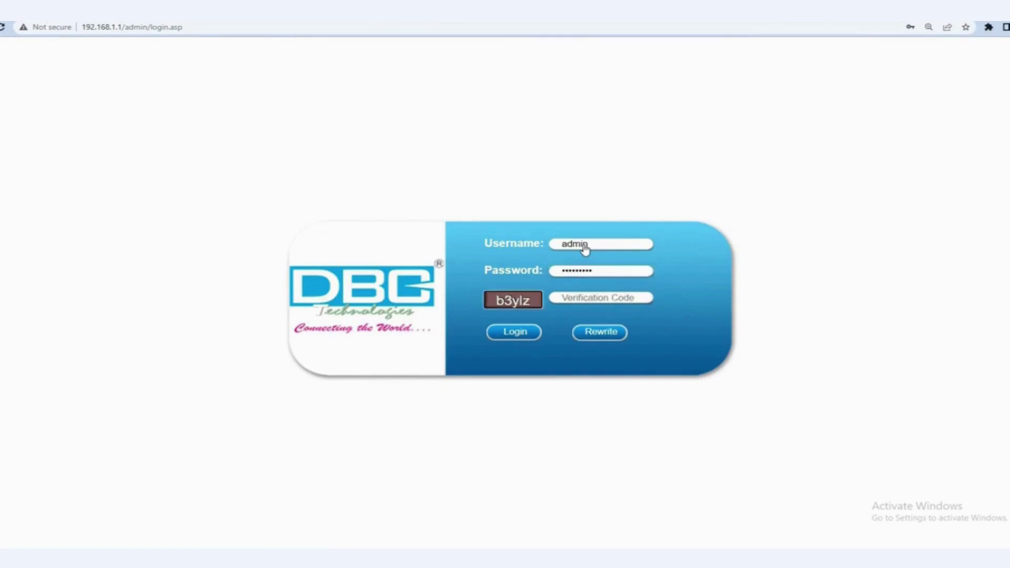
key(Tab)
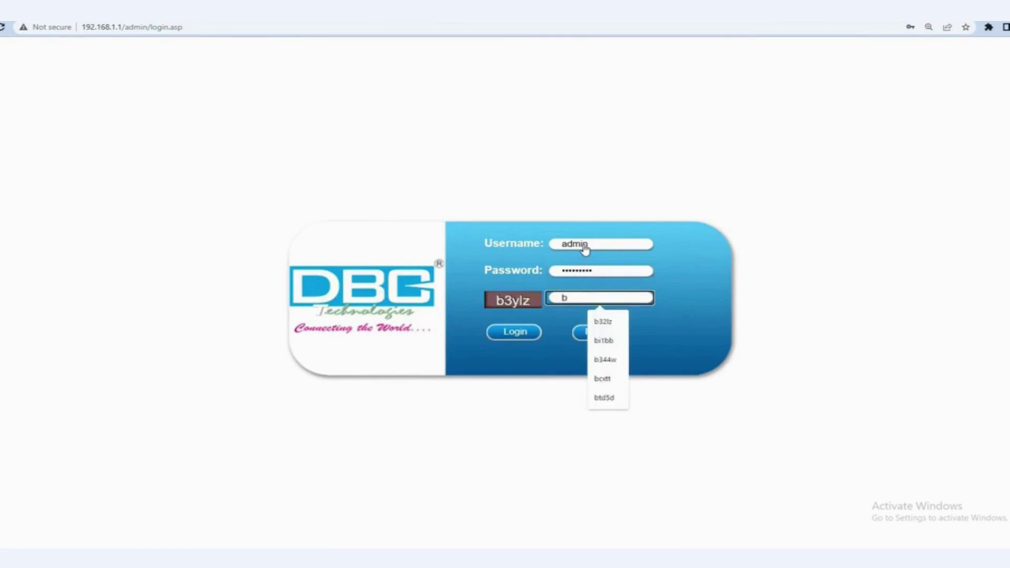
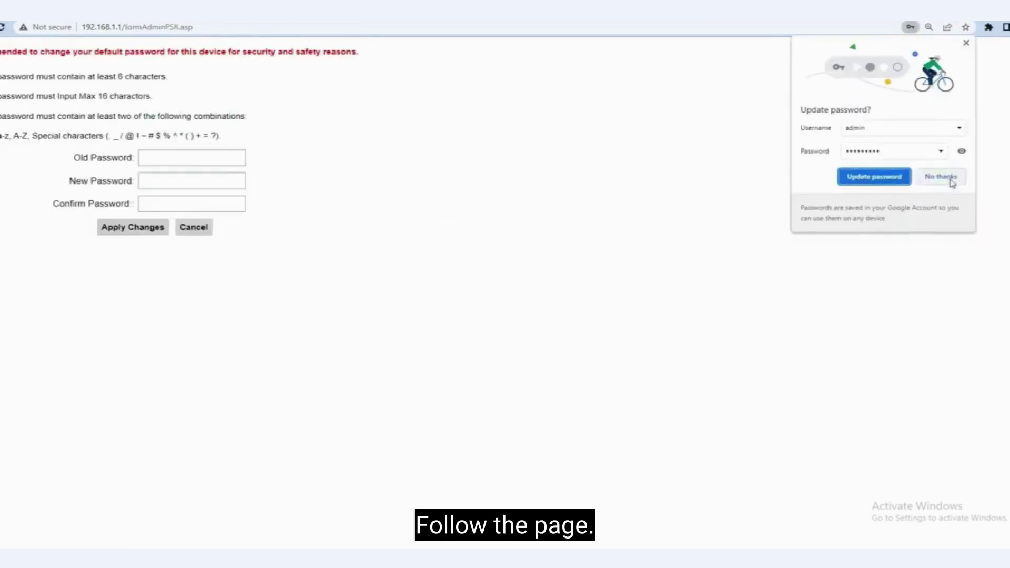
Decline Chrome's password save, then replace the default admin password with a new one and apply it.
click(952, 179)
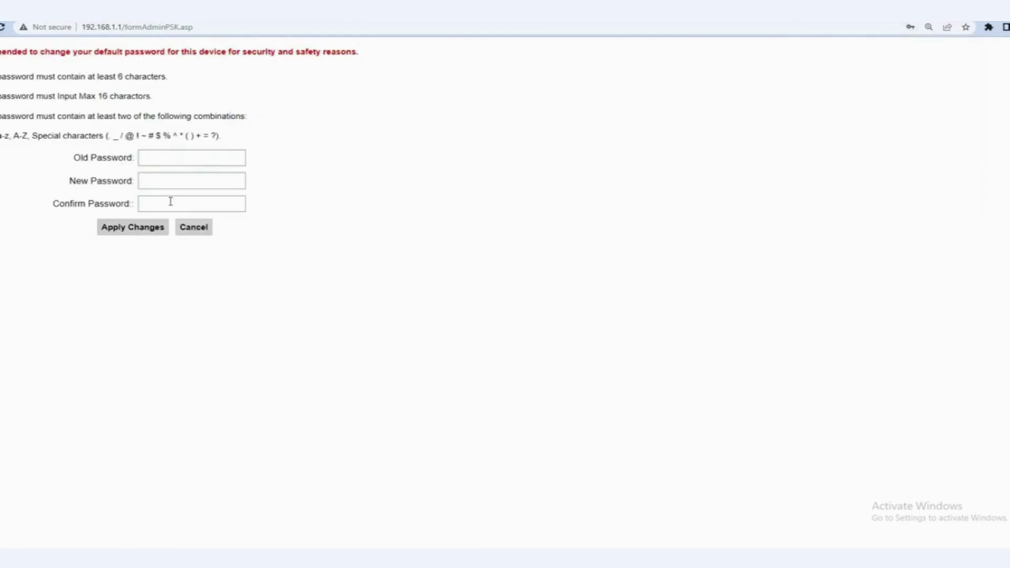
click(172, 158)
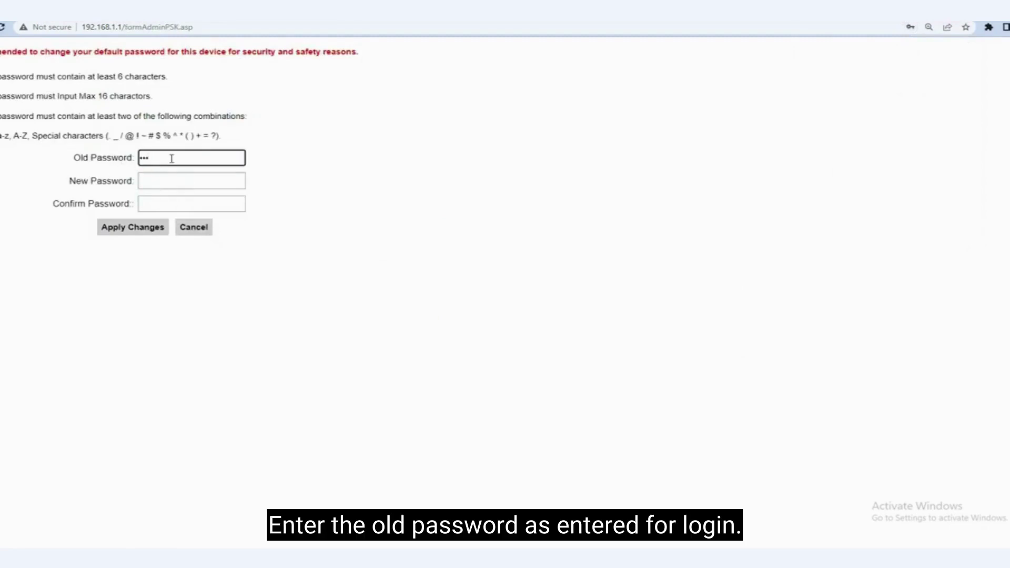
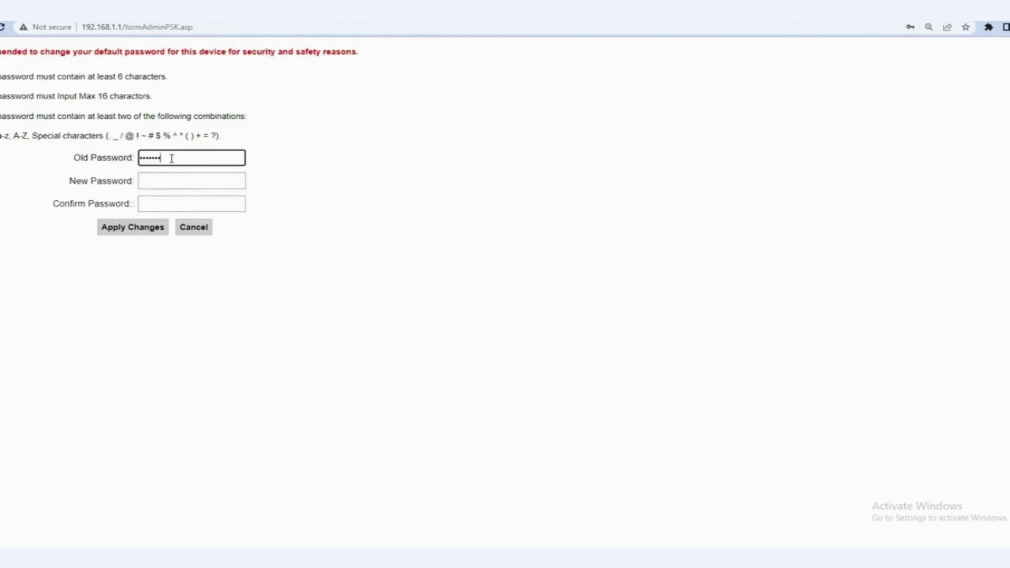
key(Tab)
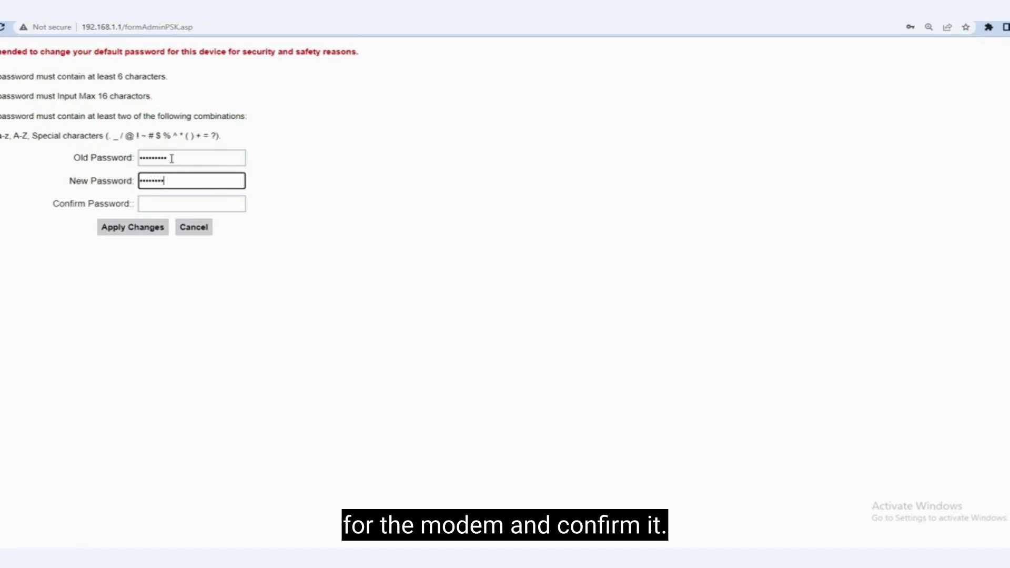
key(Tab)
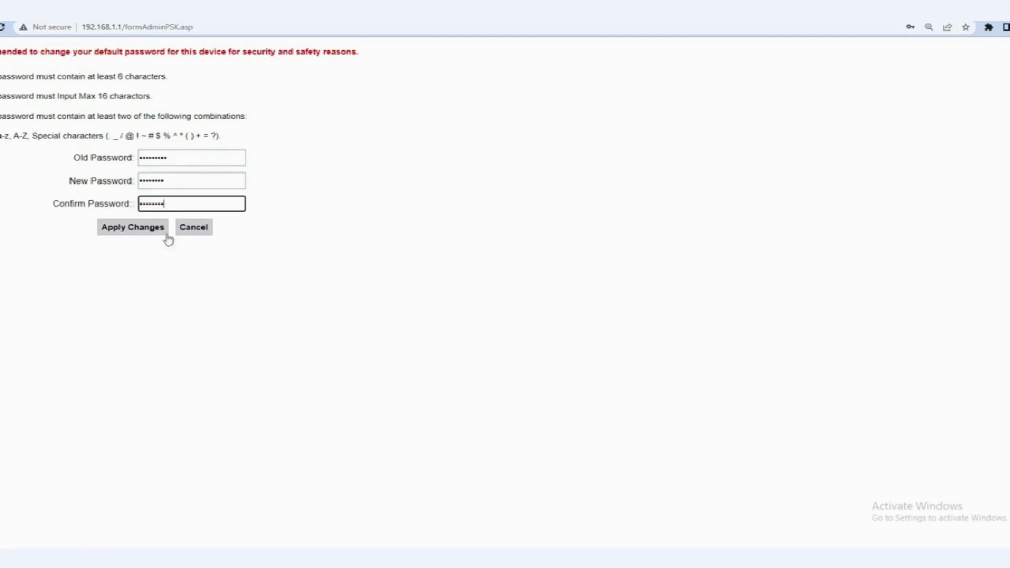
click(135, 232)
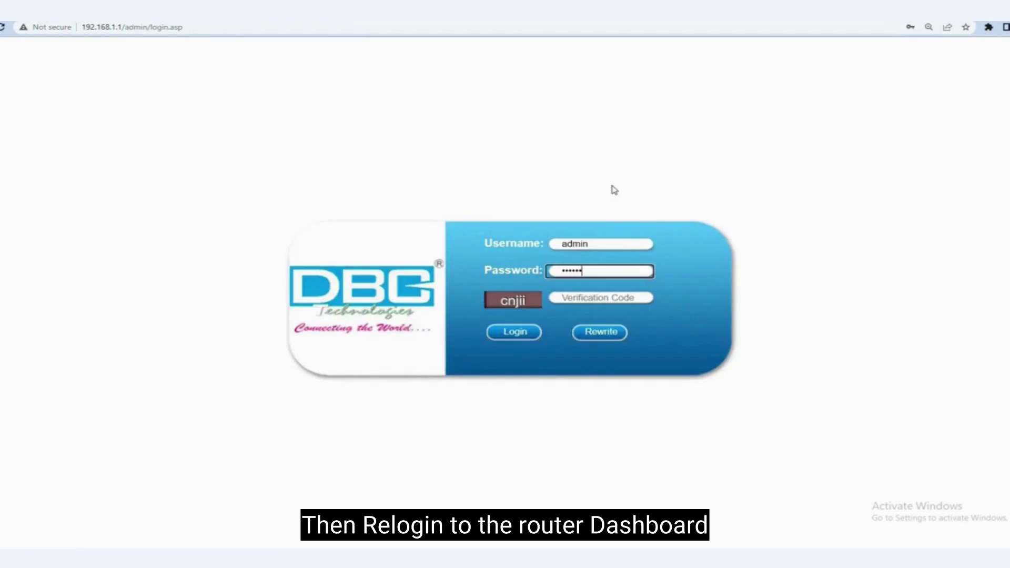
Log in with the new password and the verification code, then go to the Network section.
key(Tab)
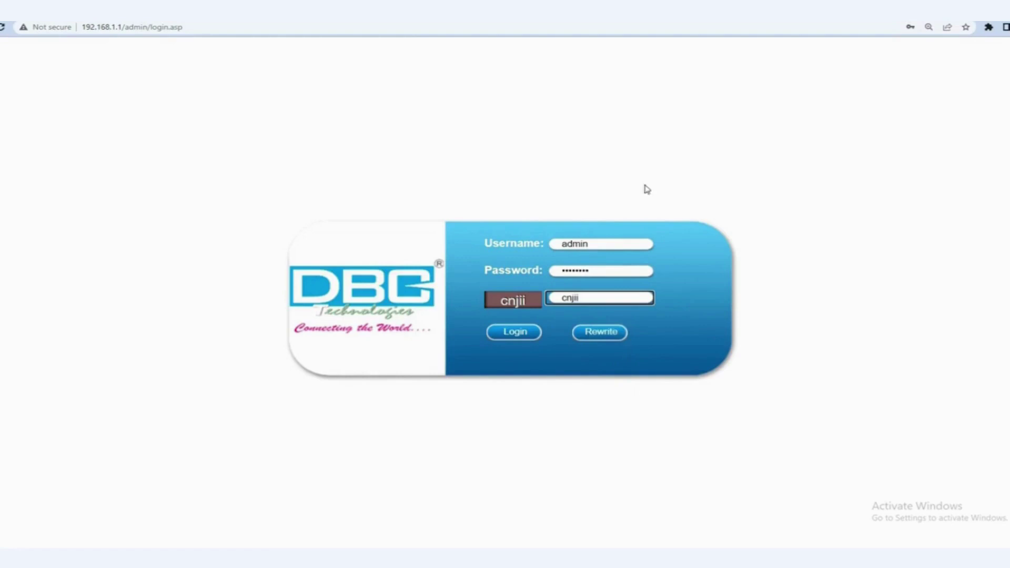
click(524, 333)
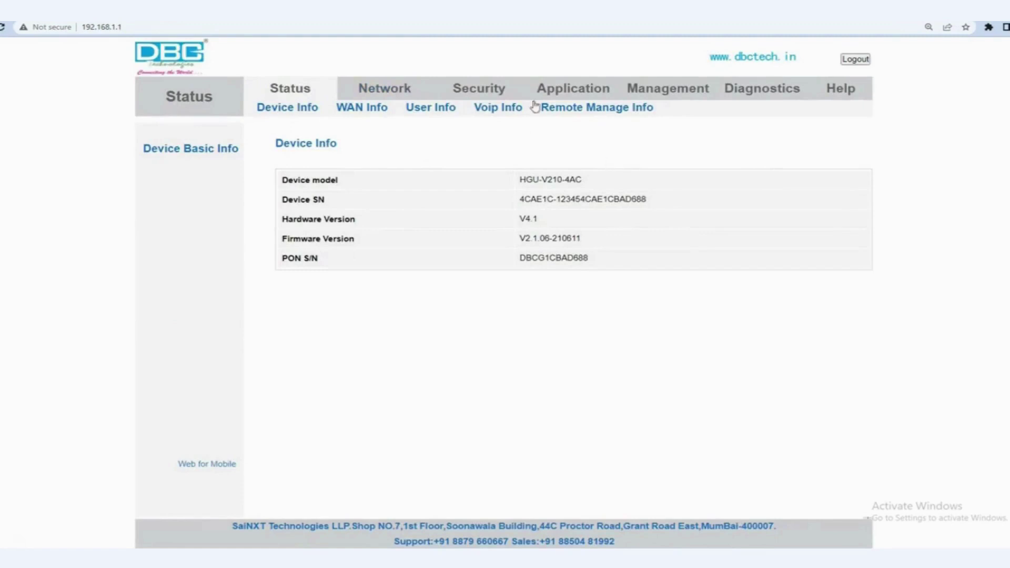
click(387, 91)
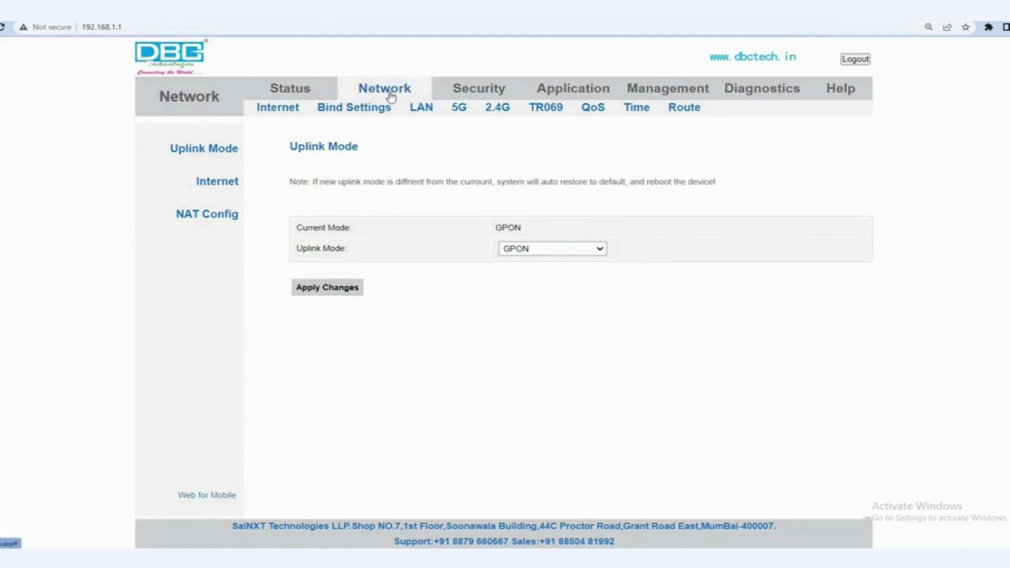
Change the 5G SSID from FTTH-5G to BSNL-FIBER-5G, apply, and confirm the success message.
click(459, 107)
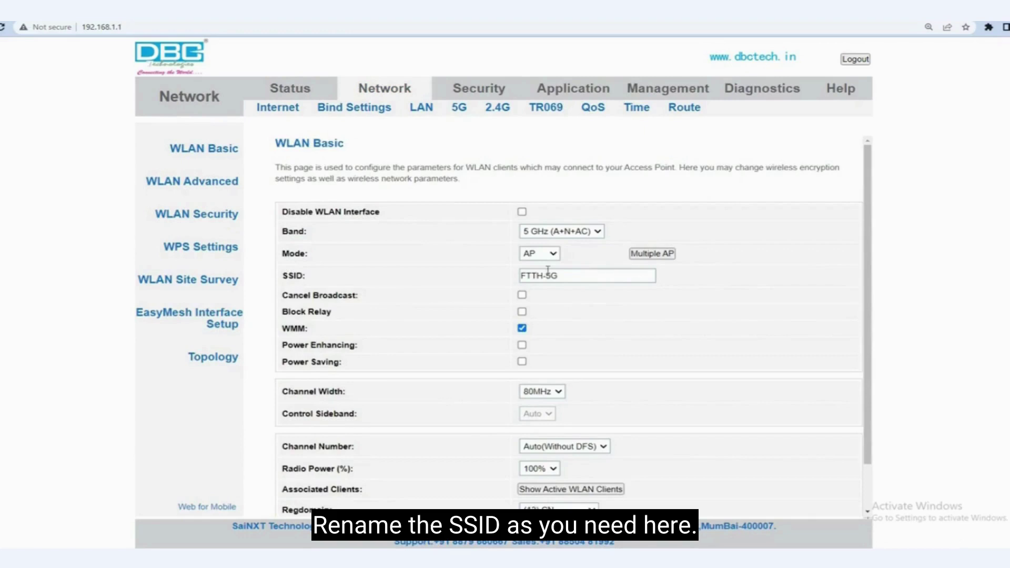
scroll(548, 270, down, 1)
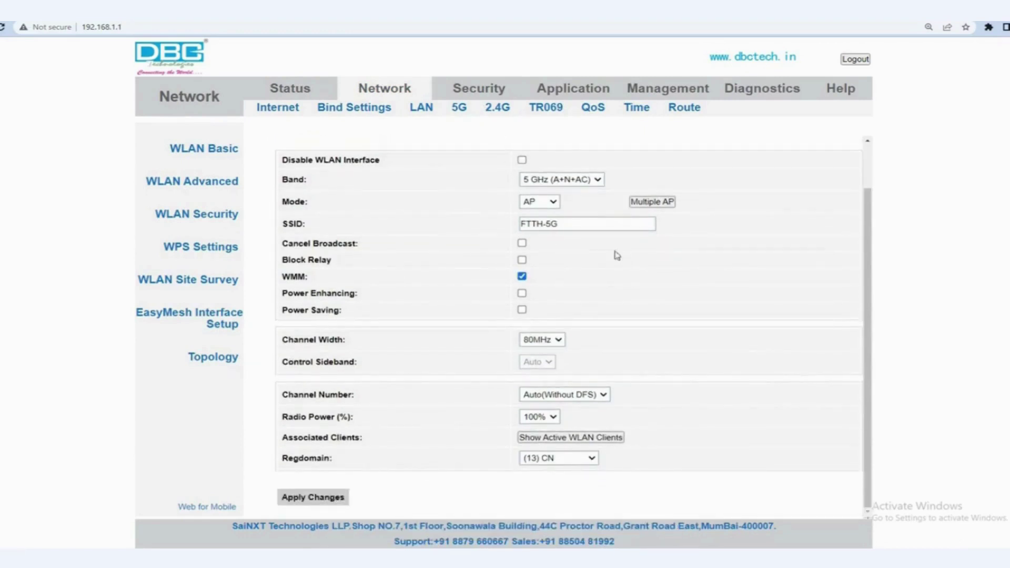
click(568, 225)
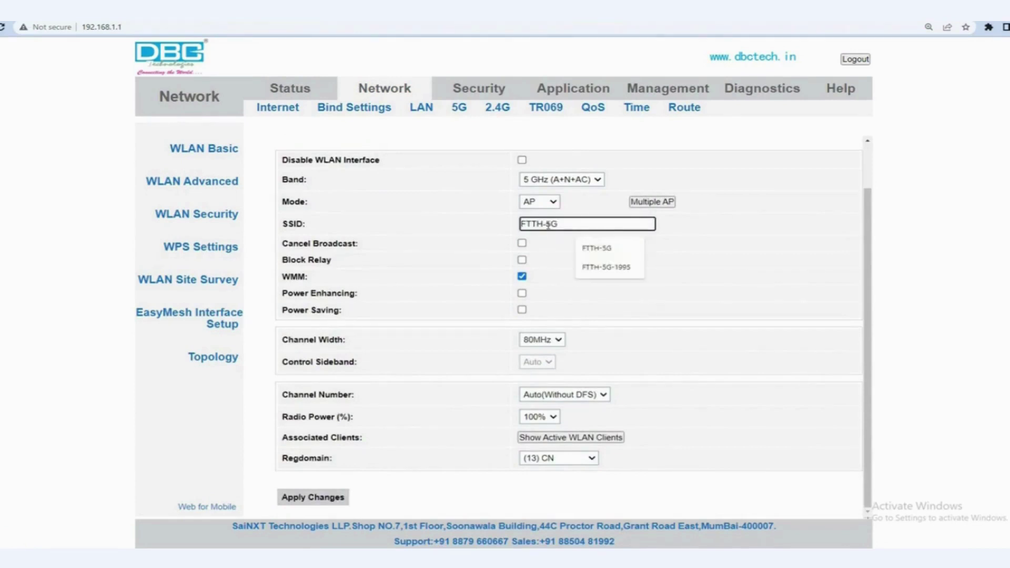
drag(545, 225, 511, 227)
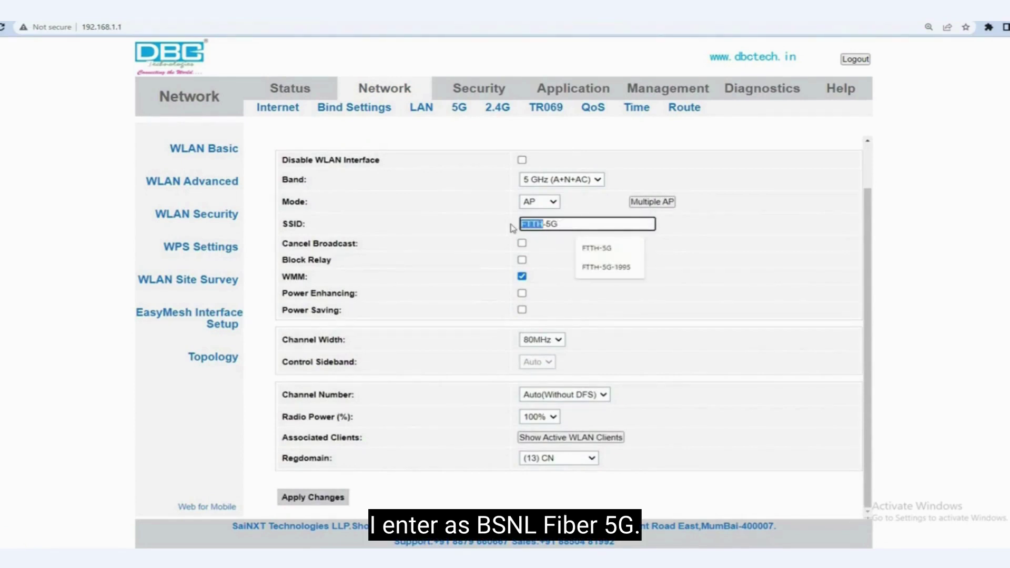
text(BSNL)
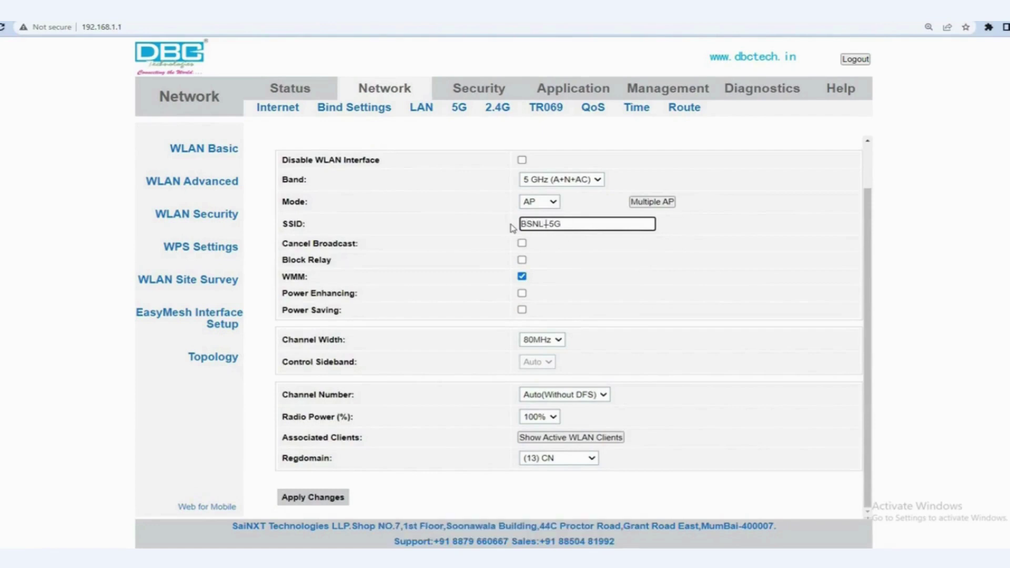
text(-FIBER)
click(308, 500)
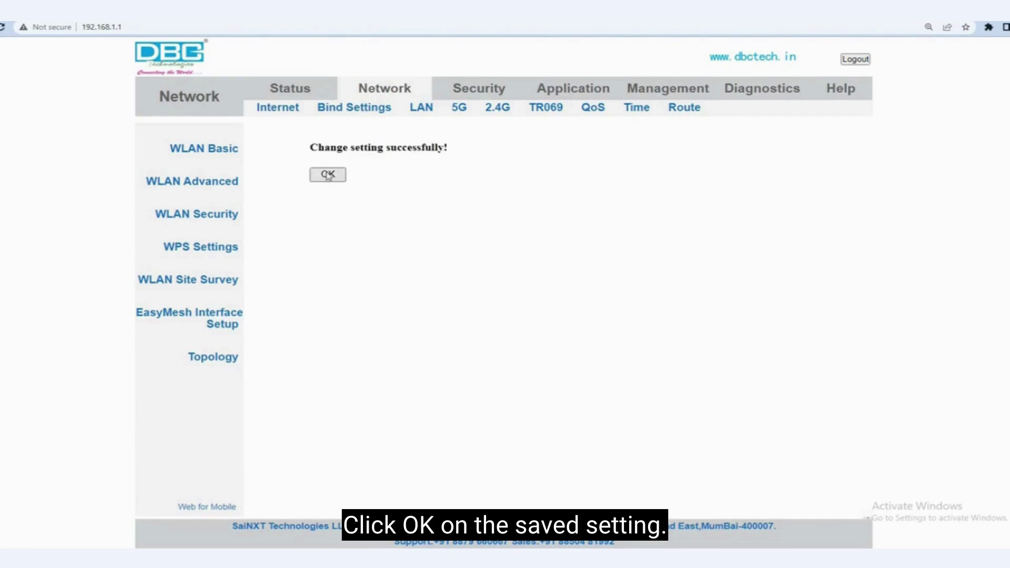
click(329, 179)
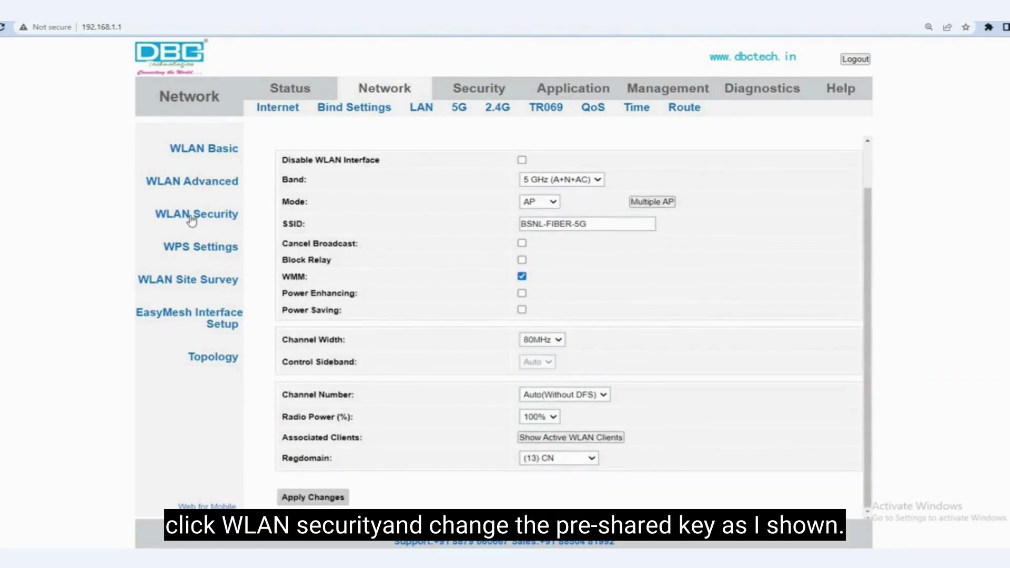
Replace the 5G network's pre-shared key with a new passphrase in WLAN Security and apply it.
click(192, 217)
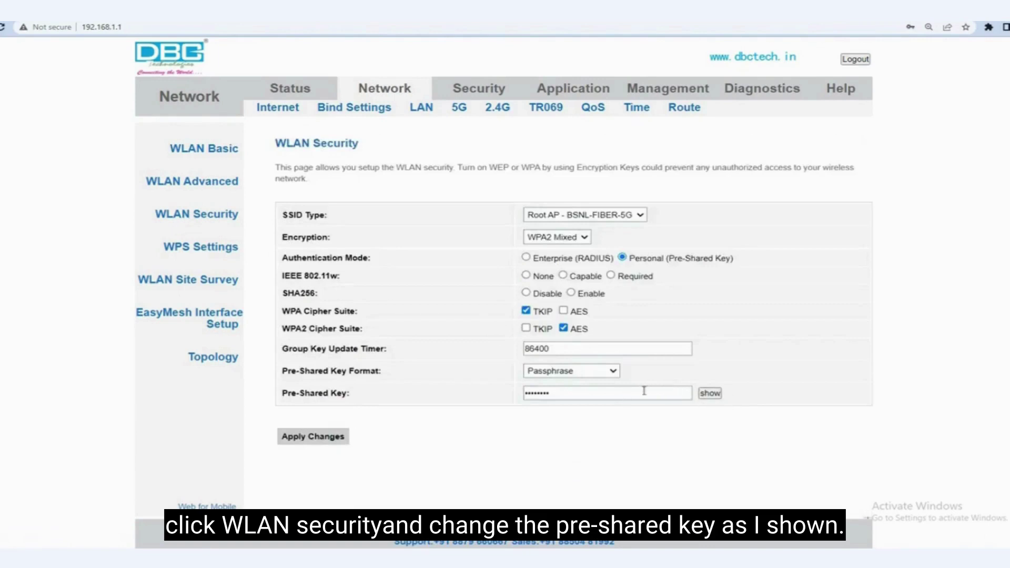
click(710, 394)
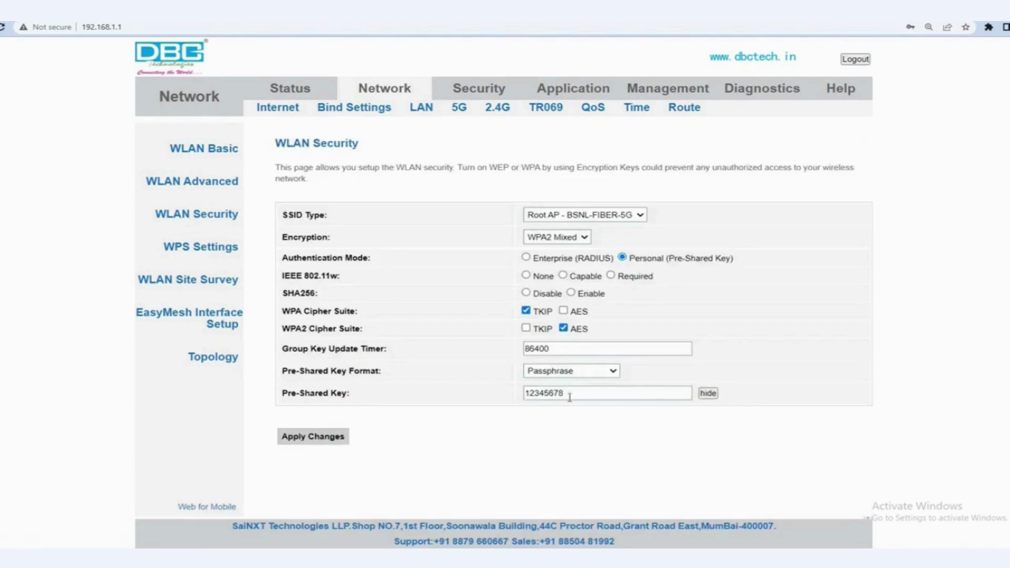
drag(572, 397, 516, 383)
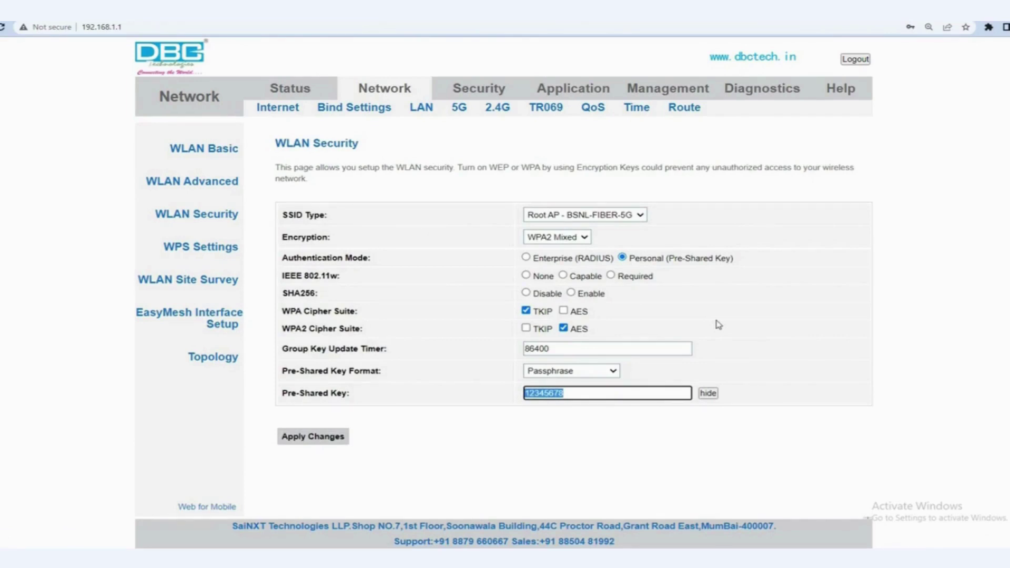
key(BackSpace)
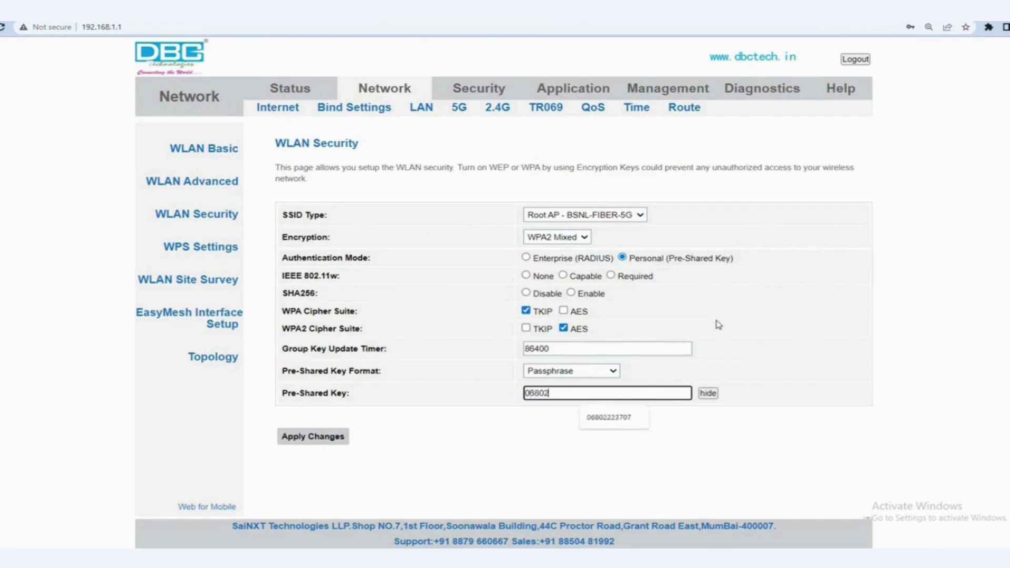
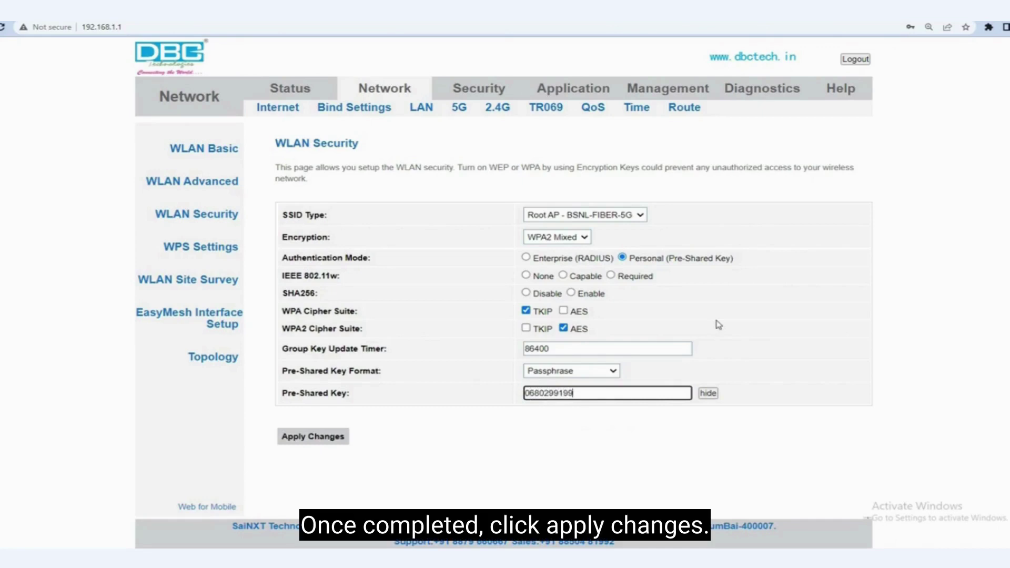
click(313, 440)
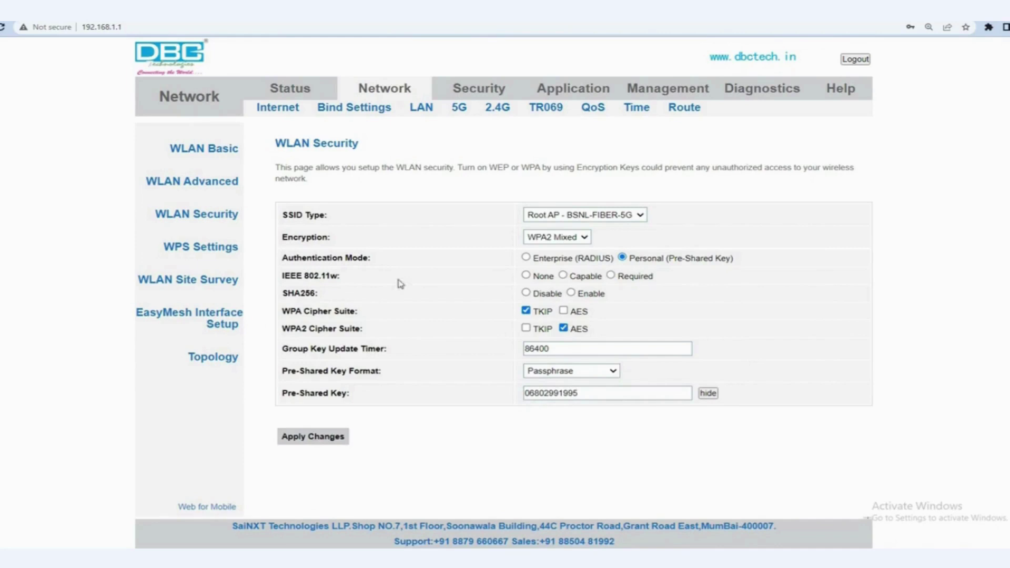
click(737, 265)
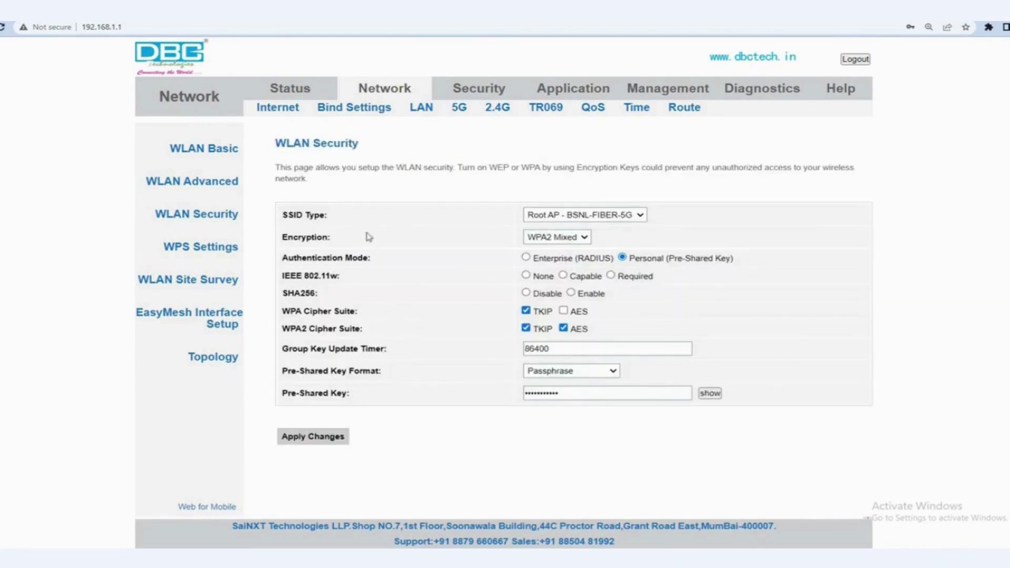
Change the 2.4G SSID from FTTH to BSNL-FIBER-FTTH, apply, and confirm the success message.
click(498, 108)
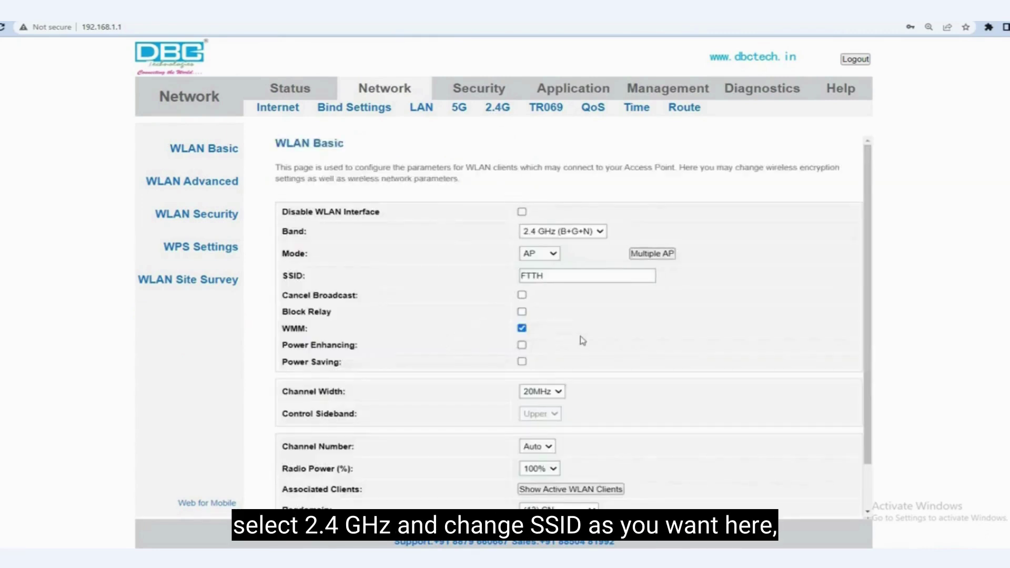
double_click(549, 275)
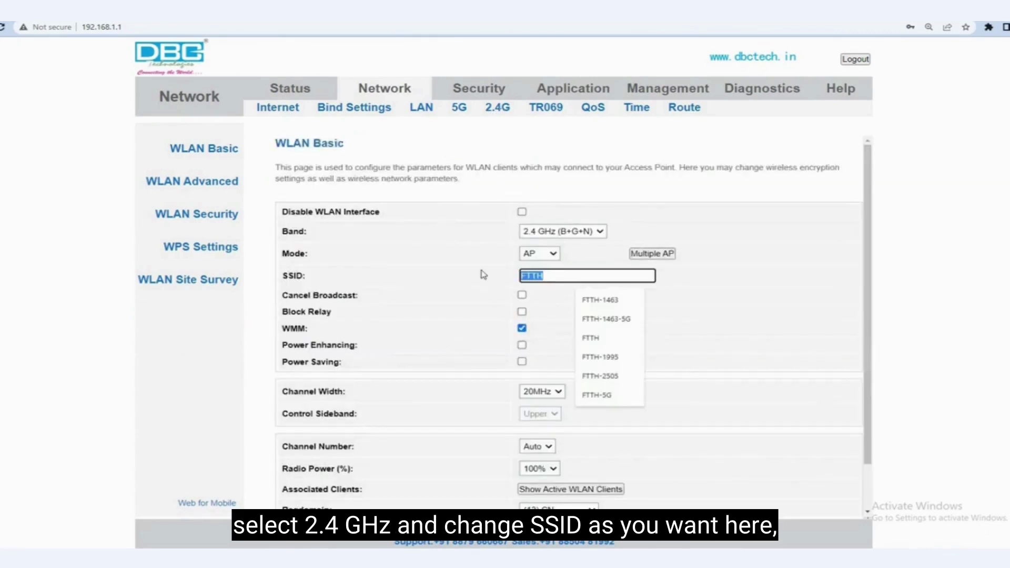
text(BSNL-)
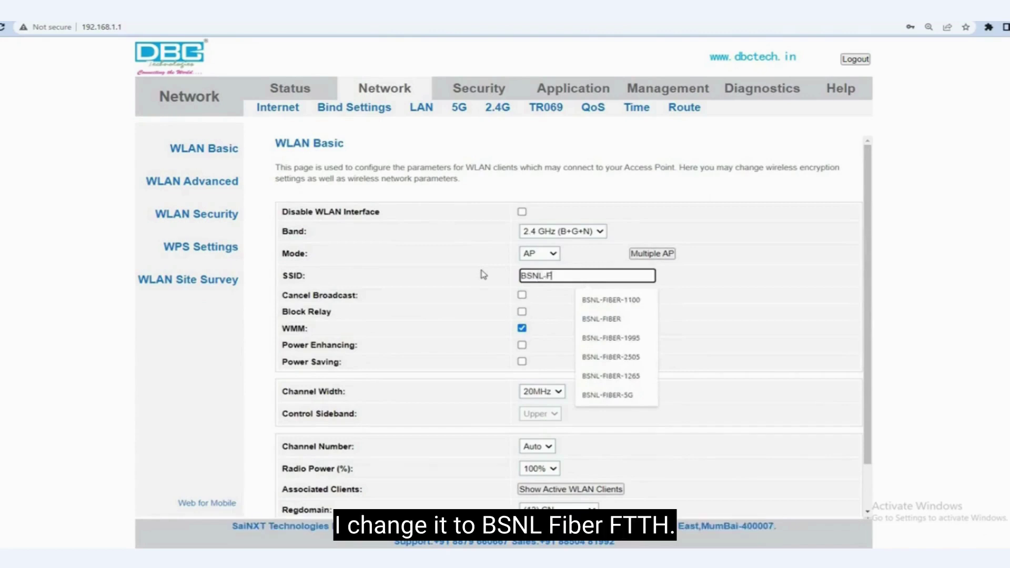
text(FIBER-FTTH)
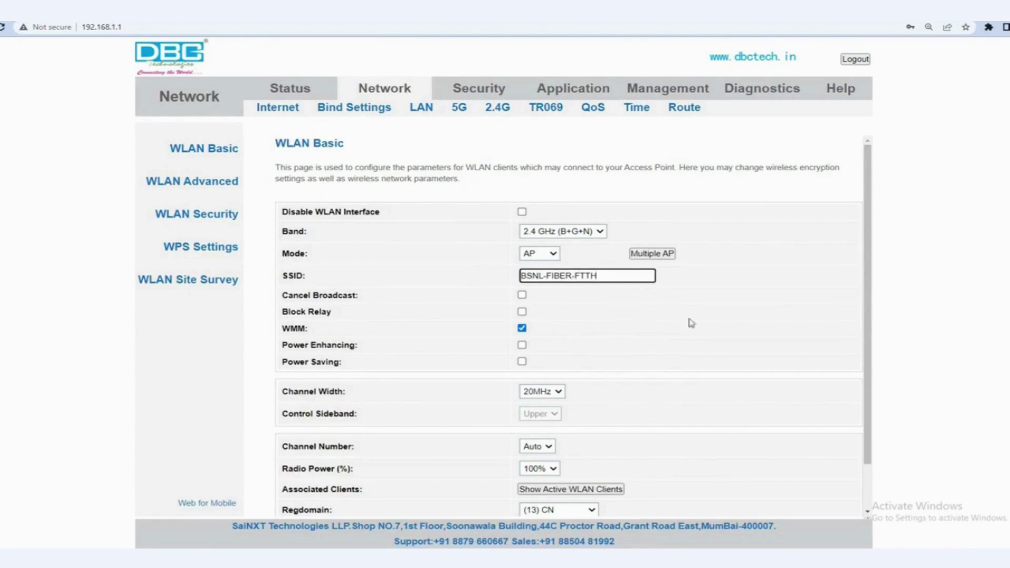
scroll(708, 327, down, 1)
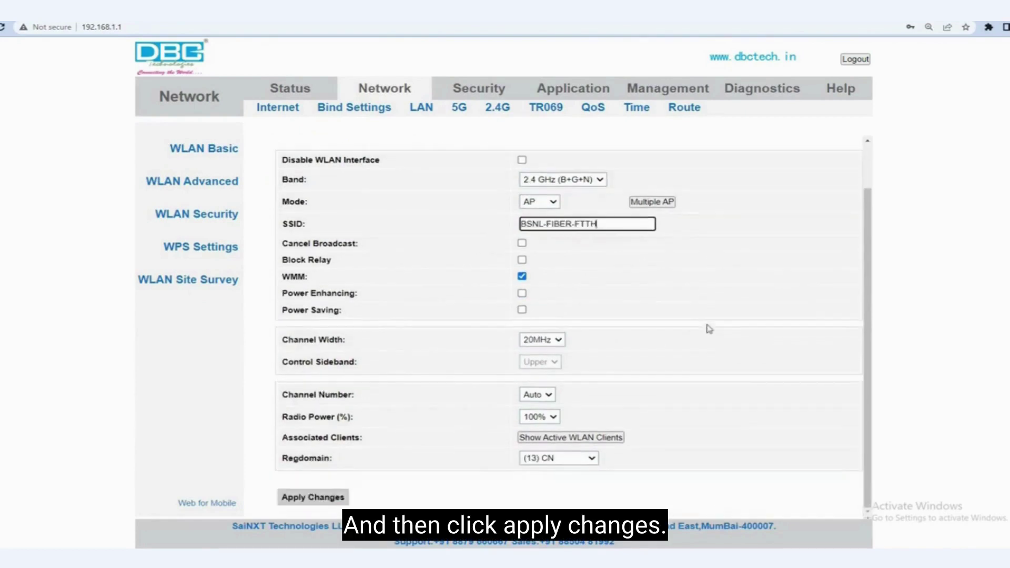
click(317, 503)
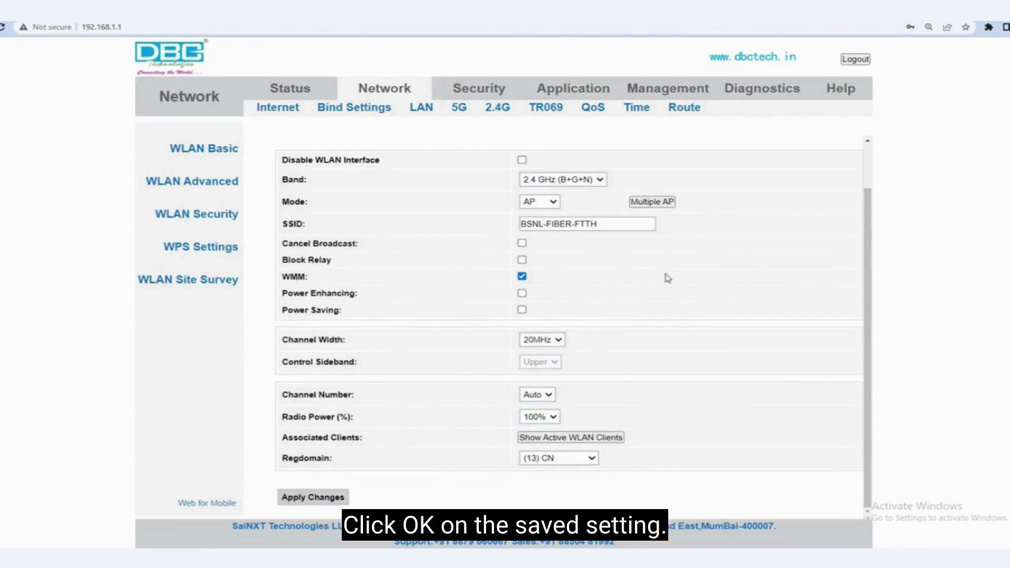
click(329, 177)
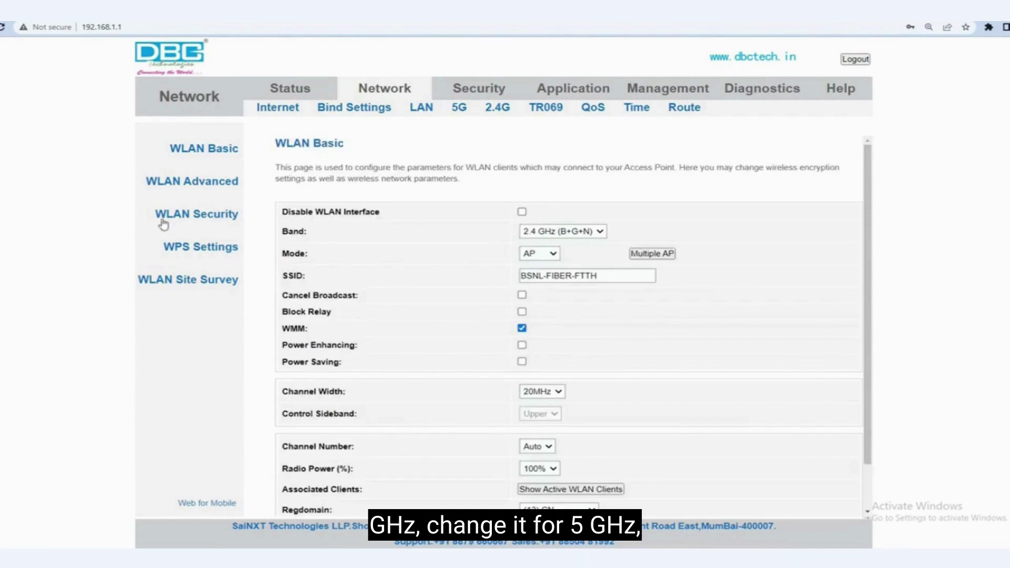
Replace the 2.4G network's pre-shared key with a new passphrase in WLAN Security and apply it.
click(191, 220)
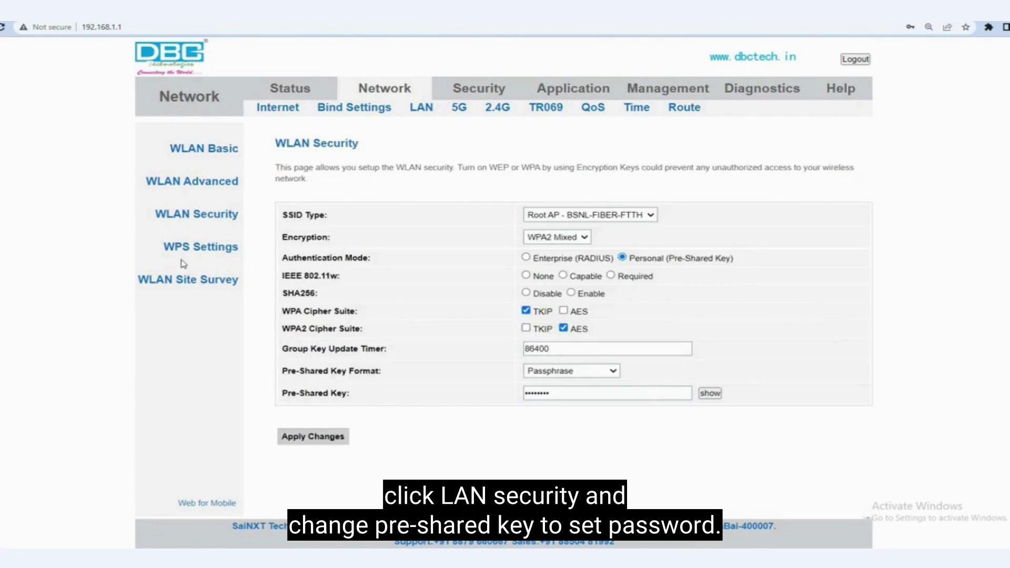
double_click(575, 395)
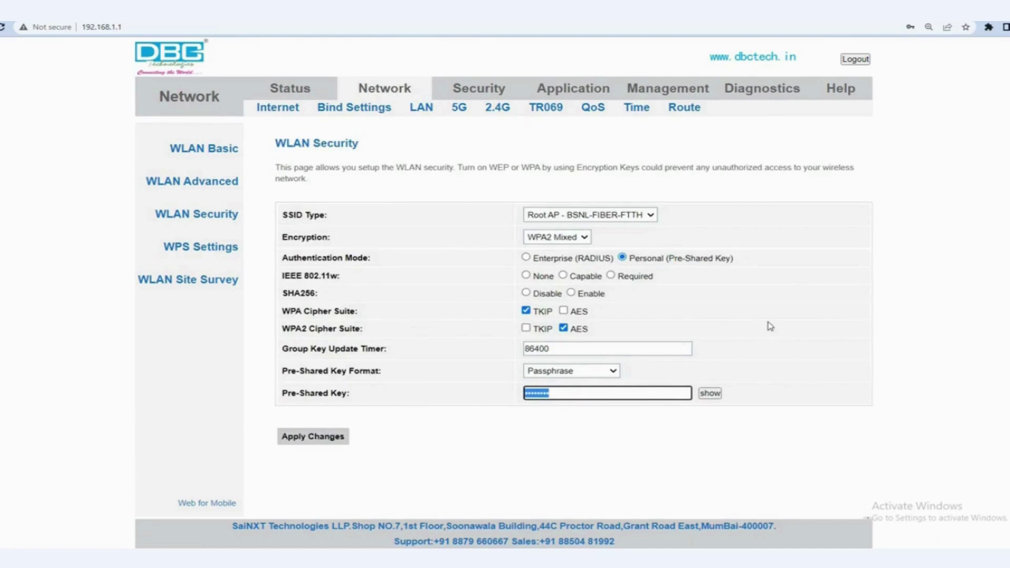
click(710, 393)
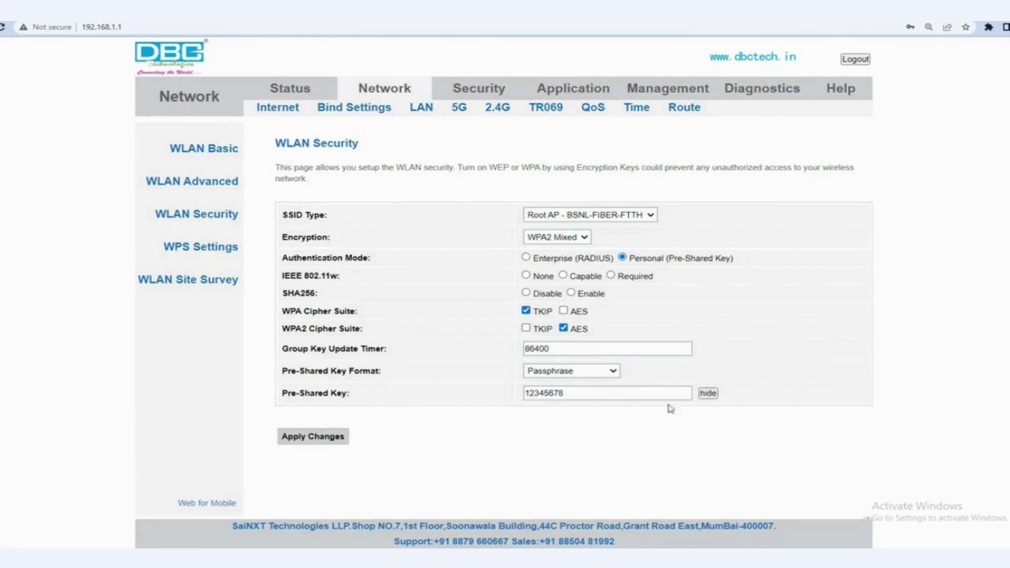
drag(569, 393, 487, 397)
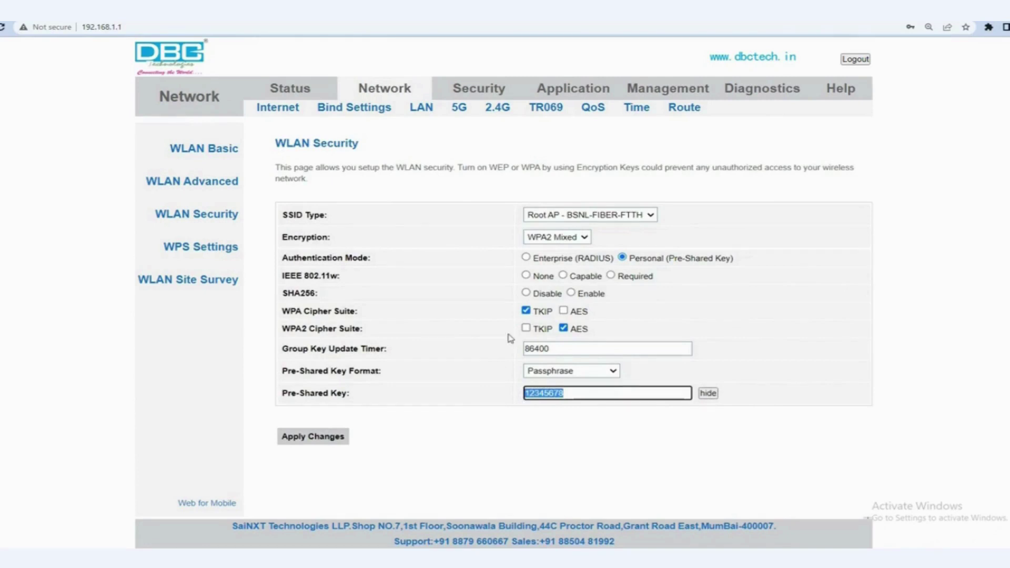
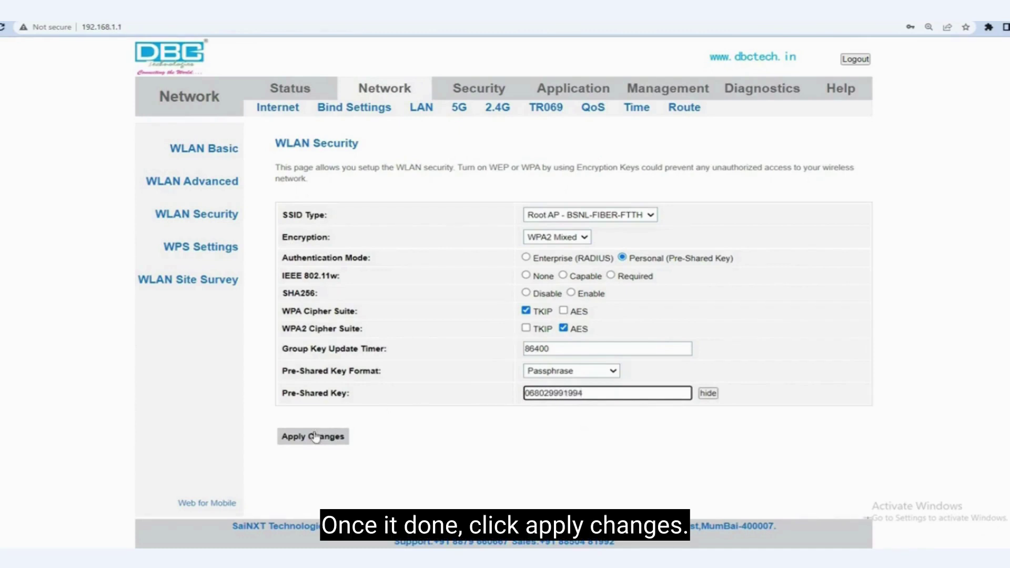
click(314, 437)
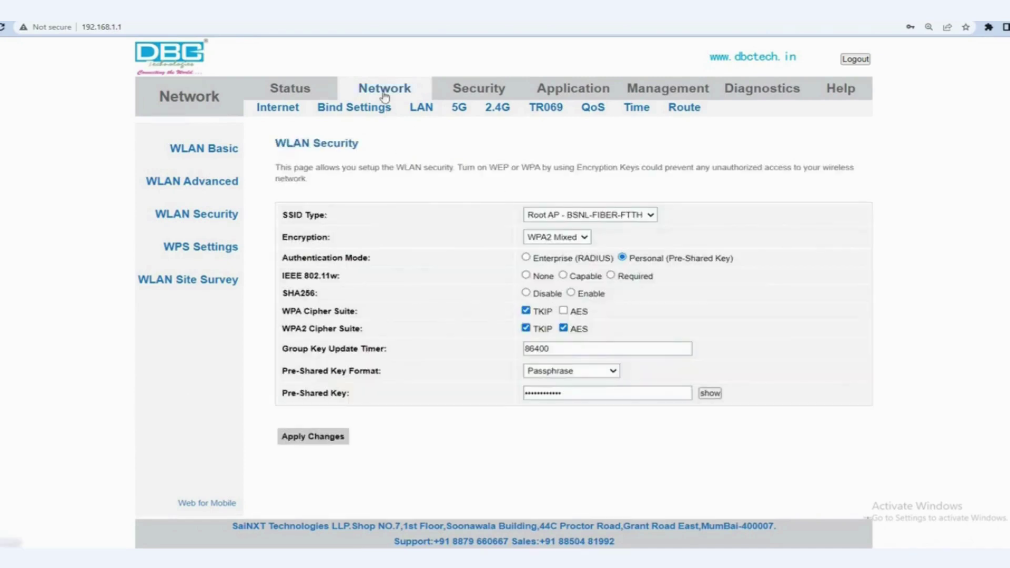
Open Network > Internet to show the Add New Wan configuration form.
click(385, 95)
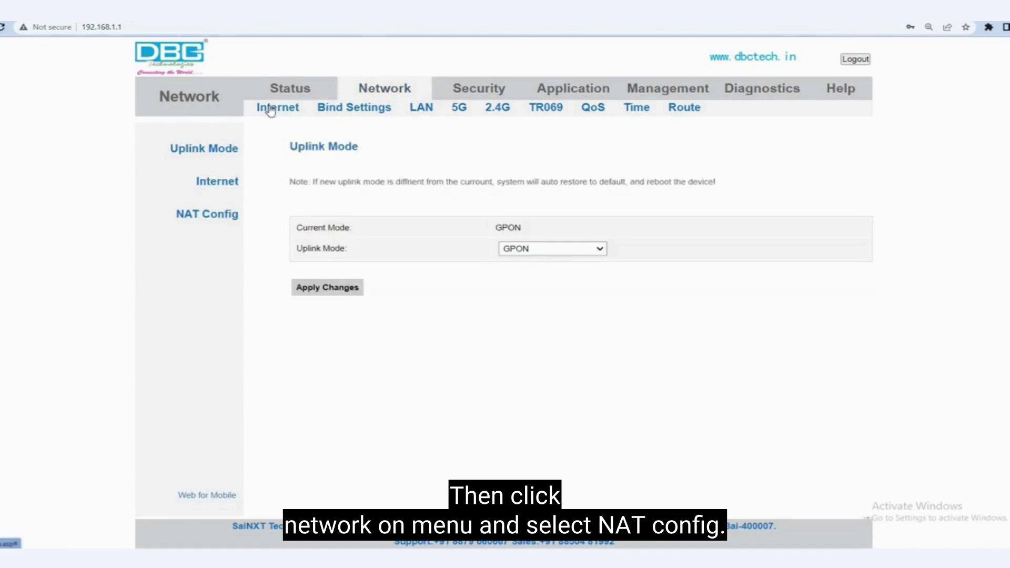
click(215, 186)
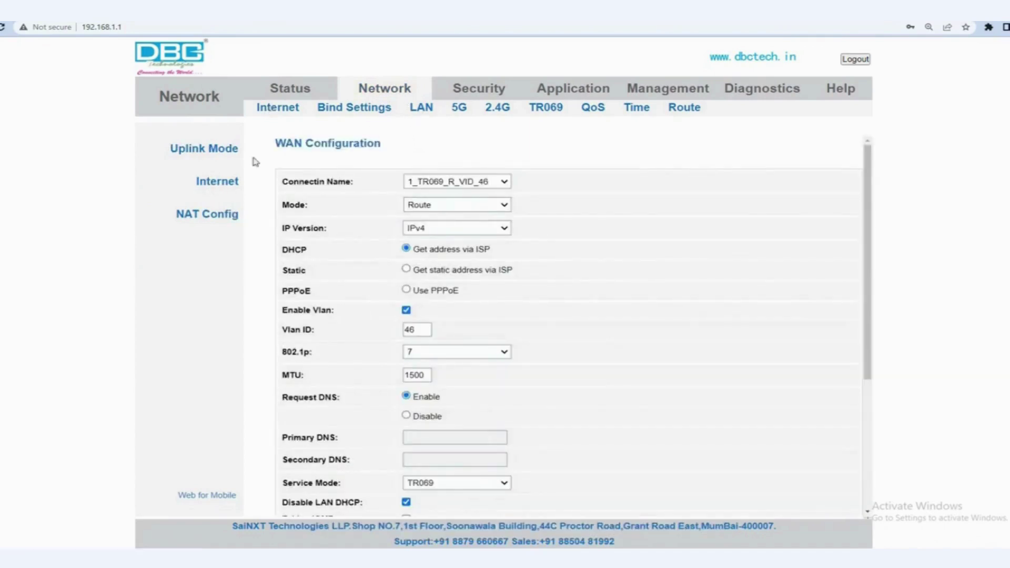
scroll(537, 329, down, 4)
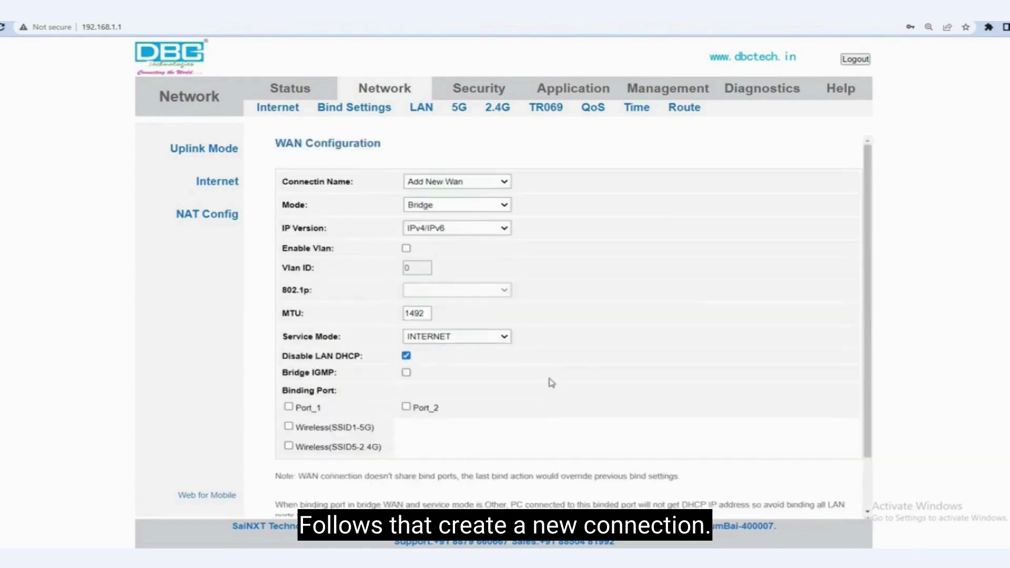
Set the new WAN connection to Route mode using IPv4.
click(457, 207)
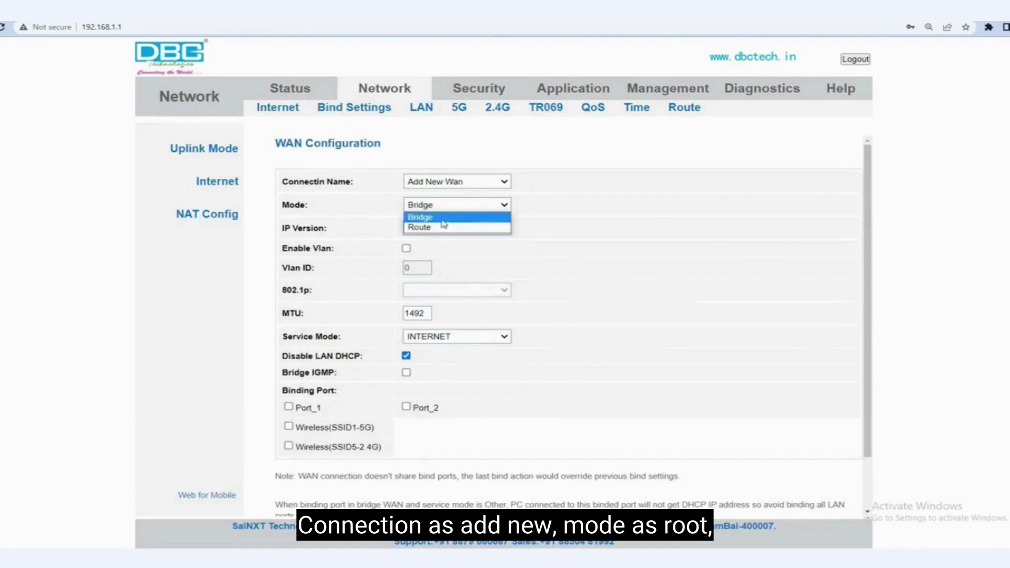
click(442, 228)
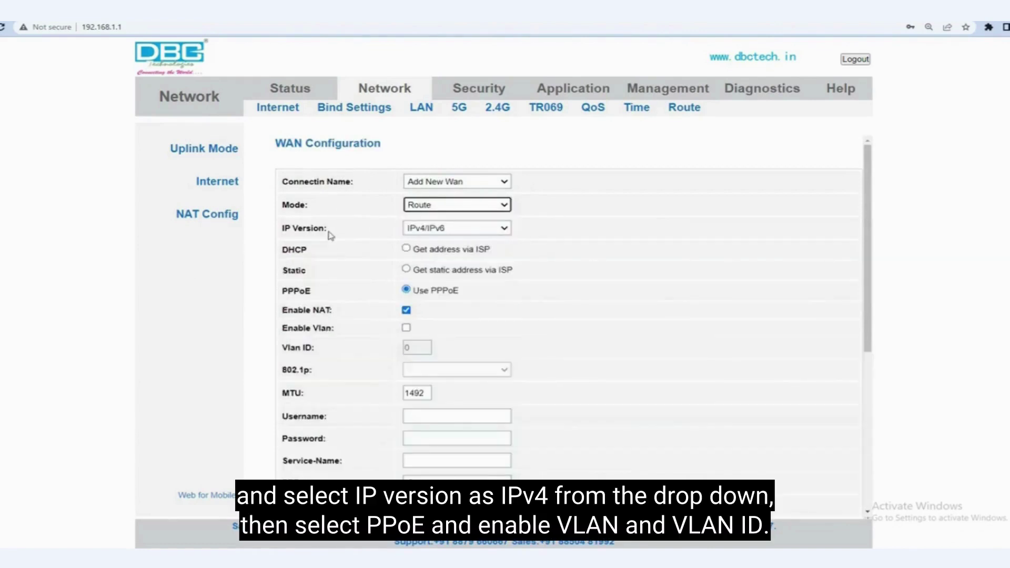
click(446, 229)
click(445, 248)
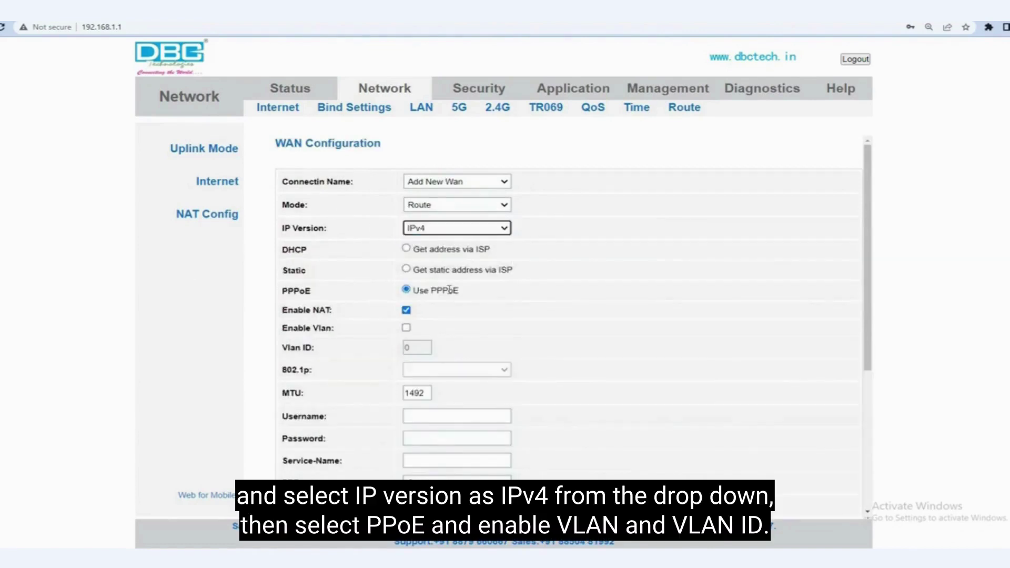
scroll(465, 321, down, 1)
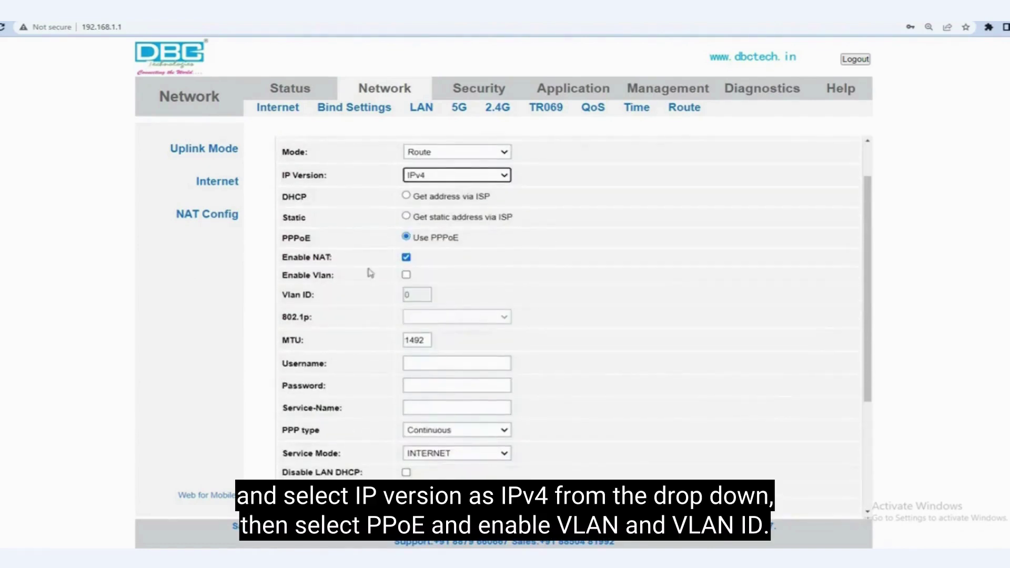
Enable VLAN with ID 130 and change the MTU from 1492 to 1425.
click(407, 275)
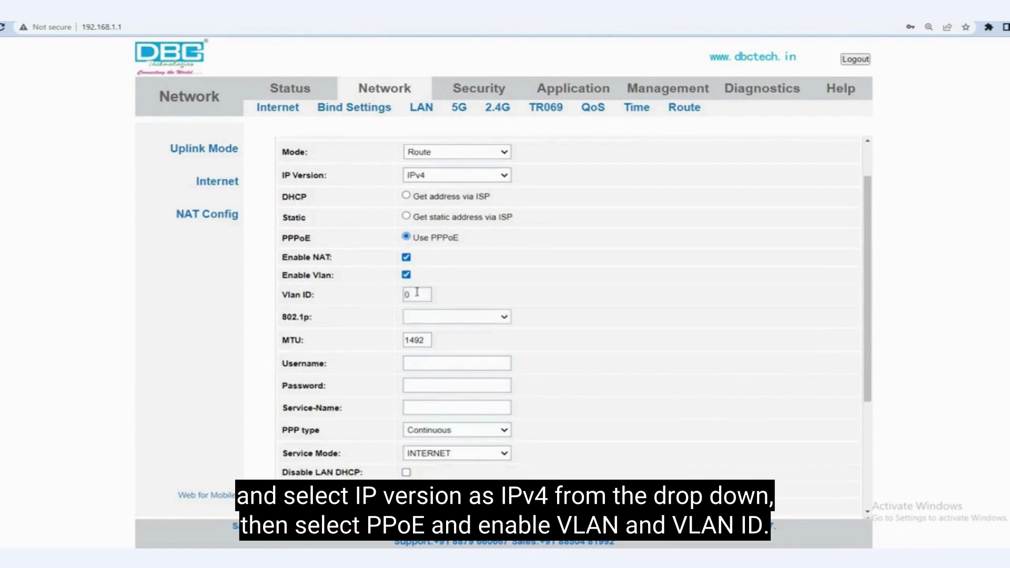
double_click(417, 294)
text(1)
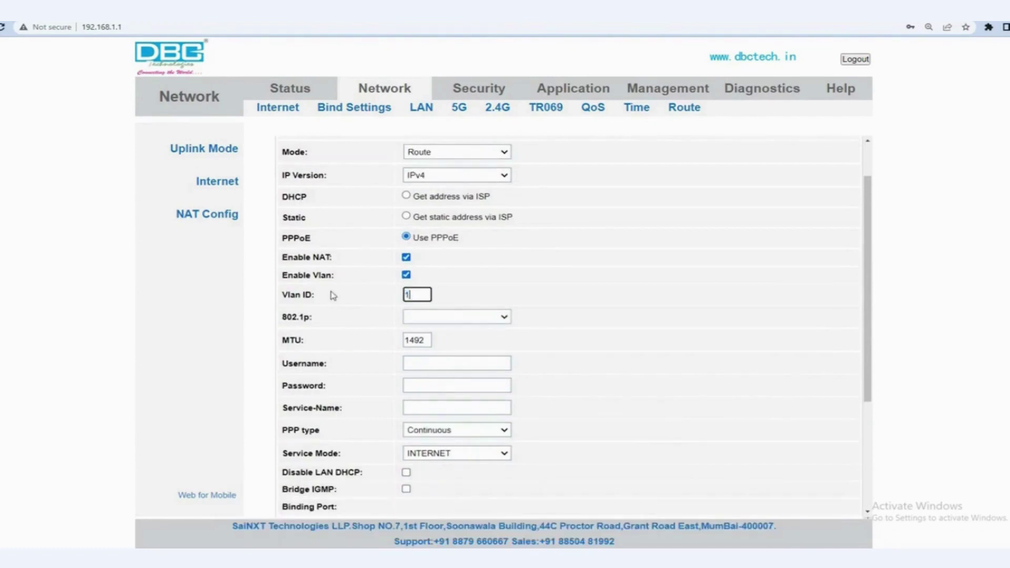
text(30)
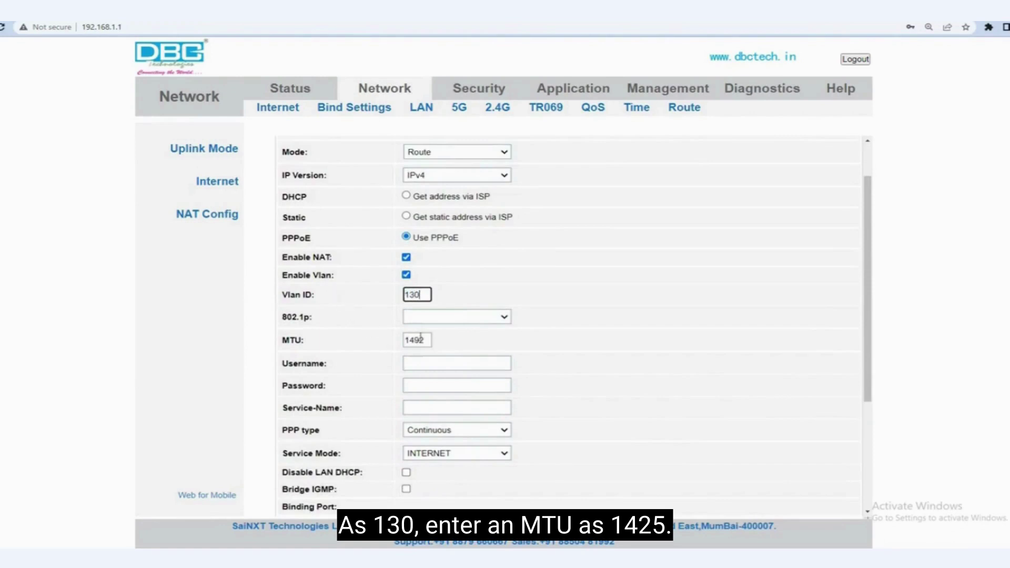
double_click(421, 340)
text(1425)
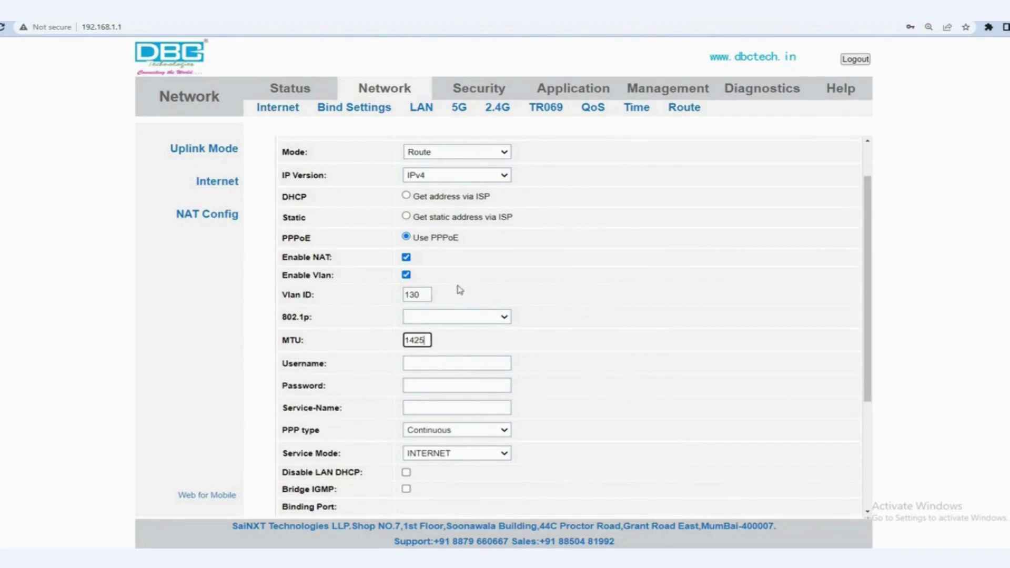
Enter the PPPoE account username and password and choose service name ftthbsnl.
click(422, 364)
text(bpl2991995)
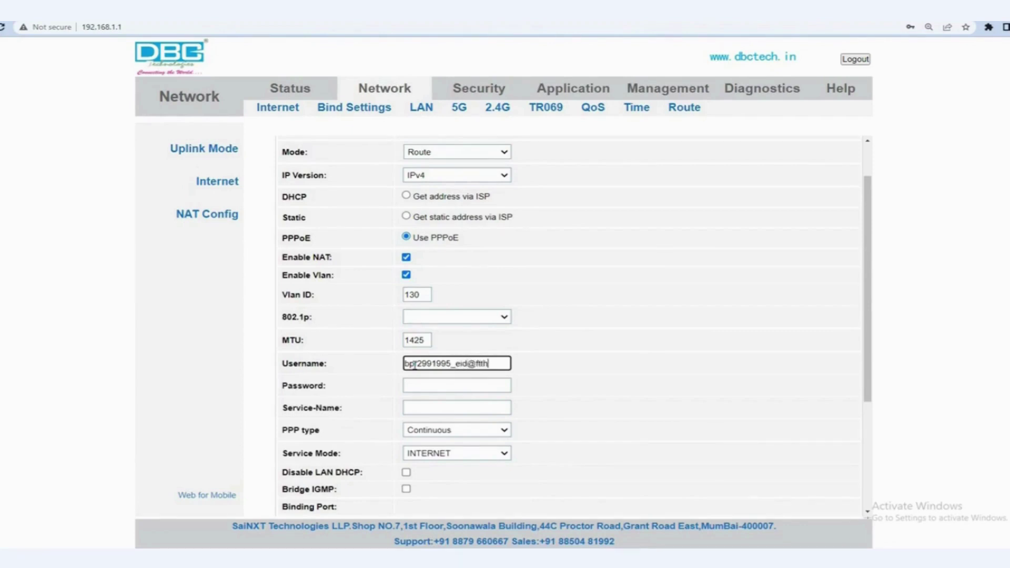
text(.in)
key(Tab)
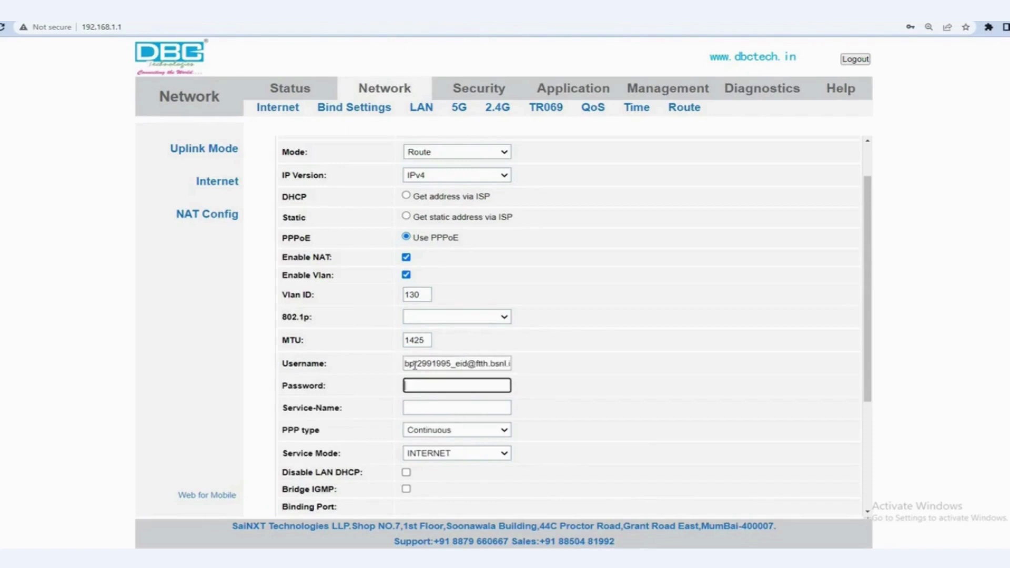
text(**)
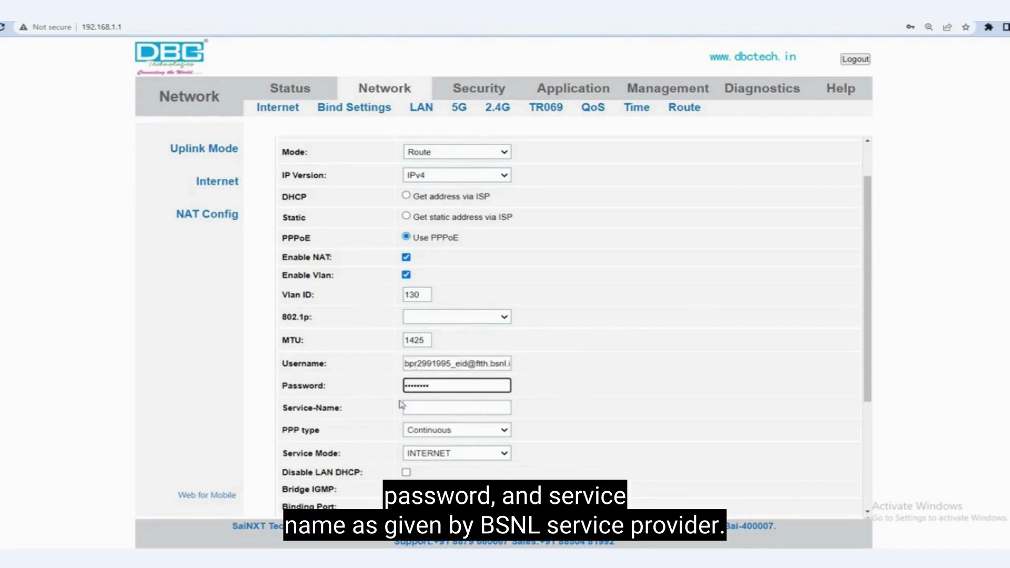
click(419, 408)
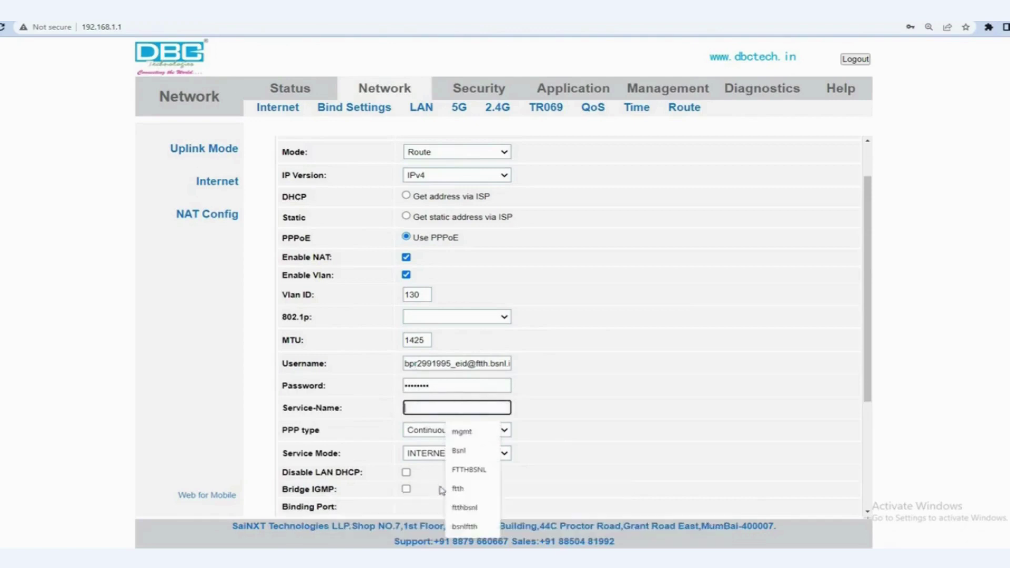
click(463, 507)
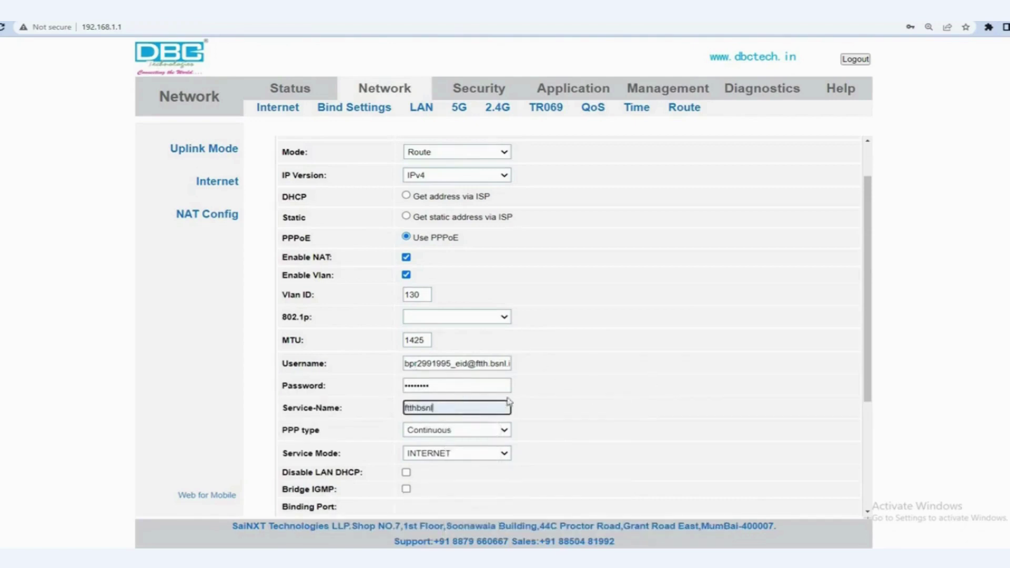
Bind Port_1, Port_2 and both the 5G and 2.4G wireless networks to the connection.
scroll(665, 336, down, 3)
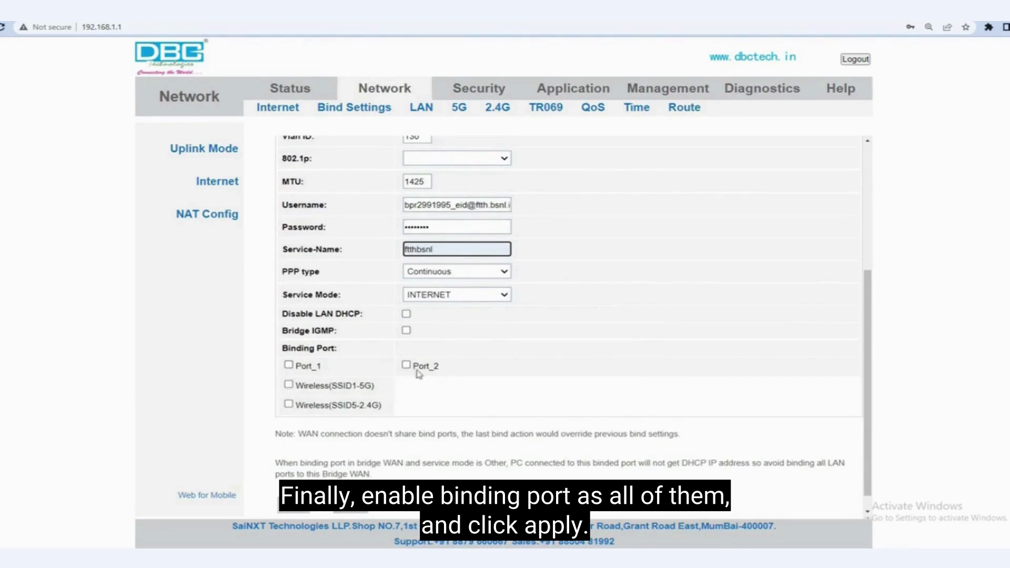
click(289, 365)
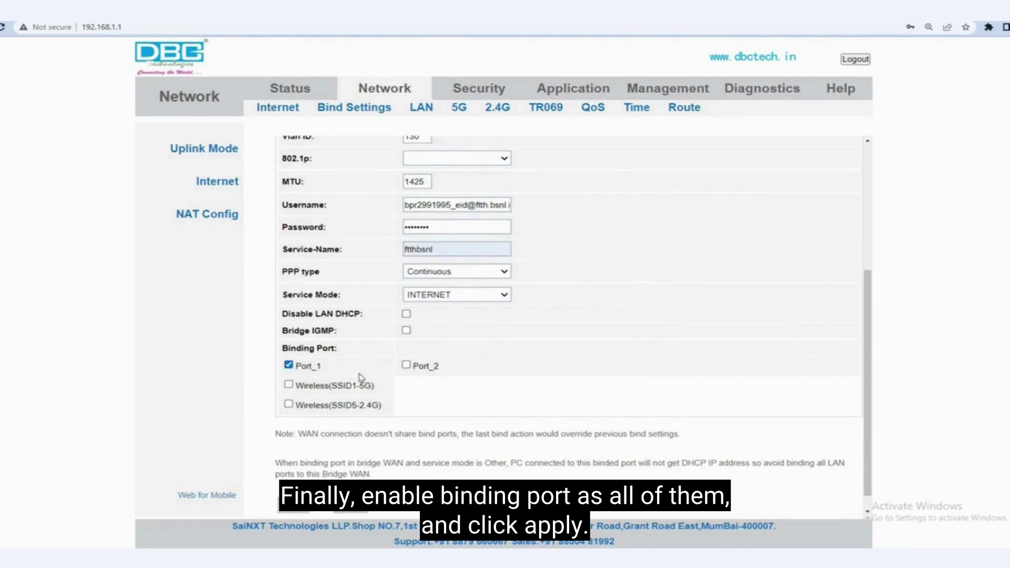
click(406, 365)
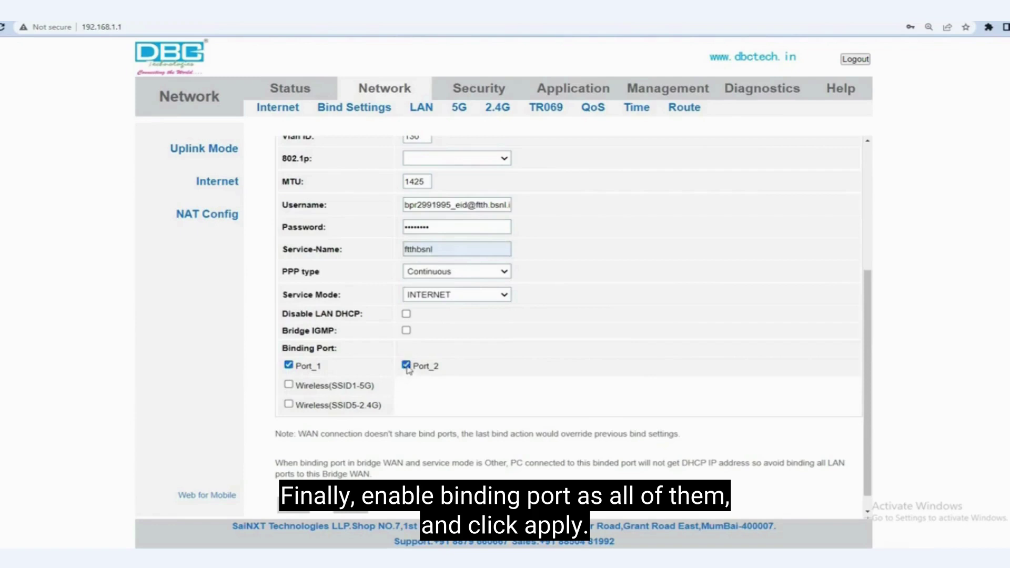
click(289, 384)
click(288, 403)
scroll(330, 464, down, 1)
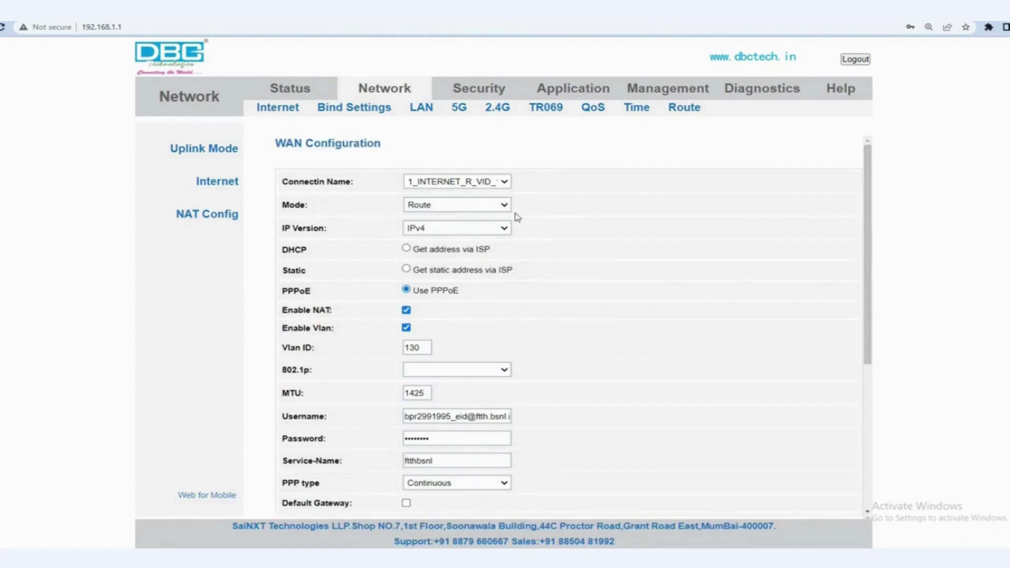
Add a new WAN connection in Route mode, IPv4, getting its address via DHCP.
click(495, 182)
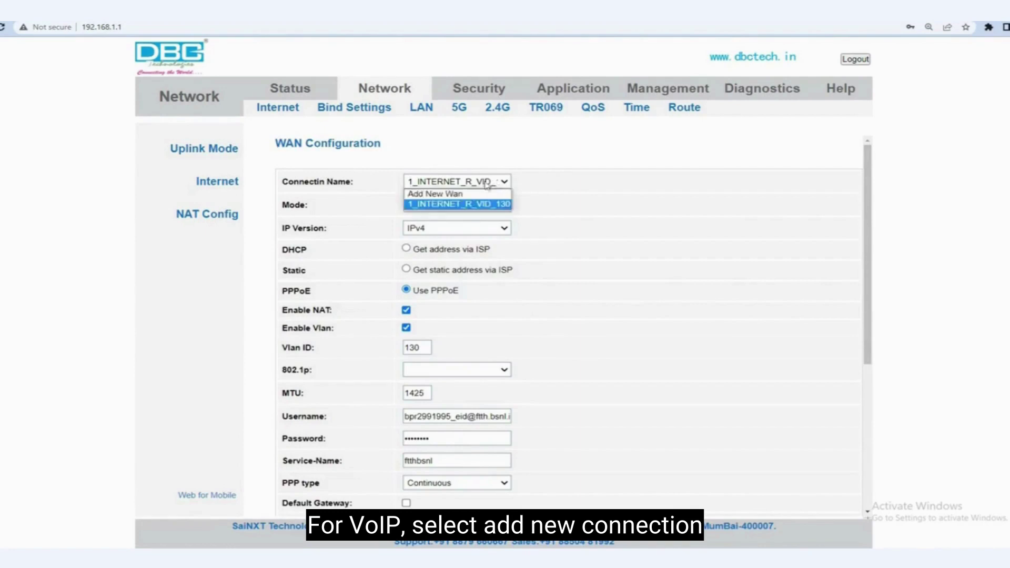
click(464, 196)
click(447, 211)
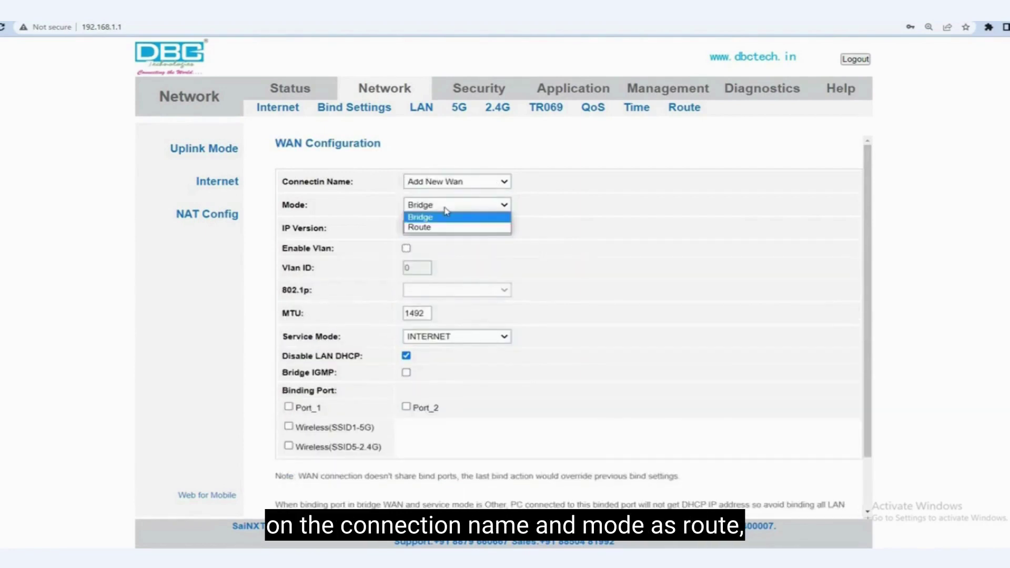
click(436, 227)
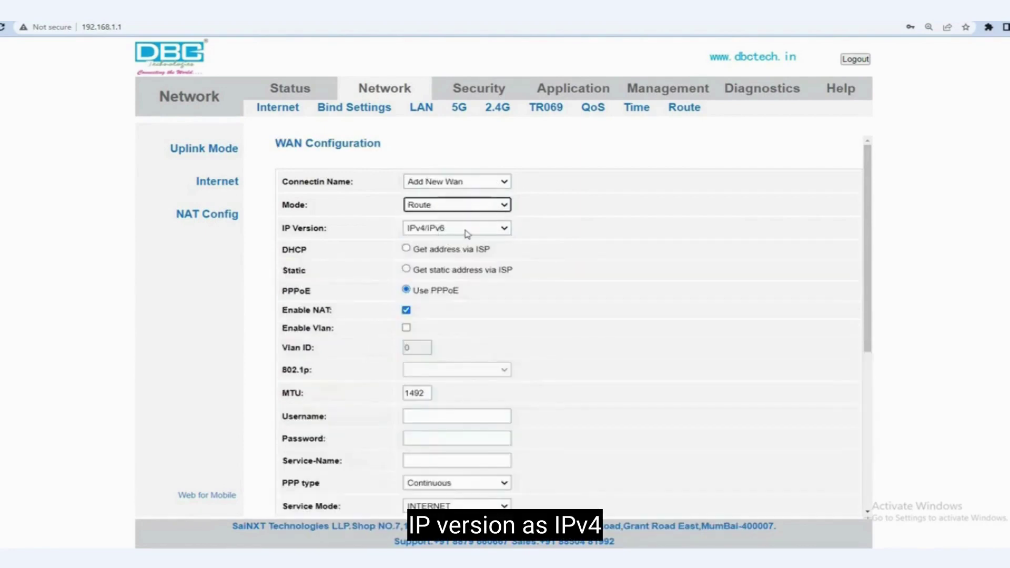
click(463, 230)
click(455, 252)
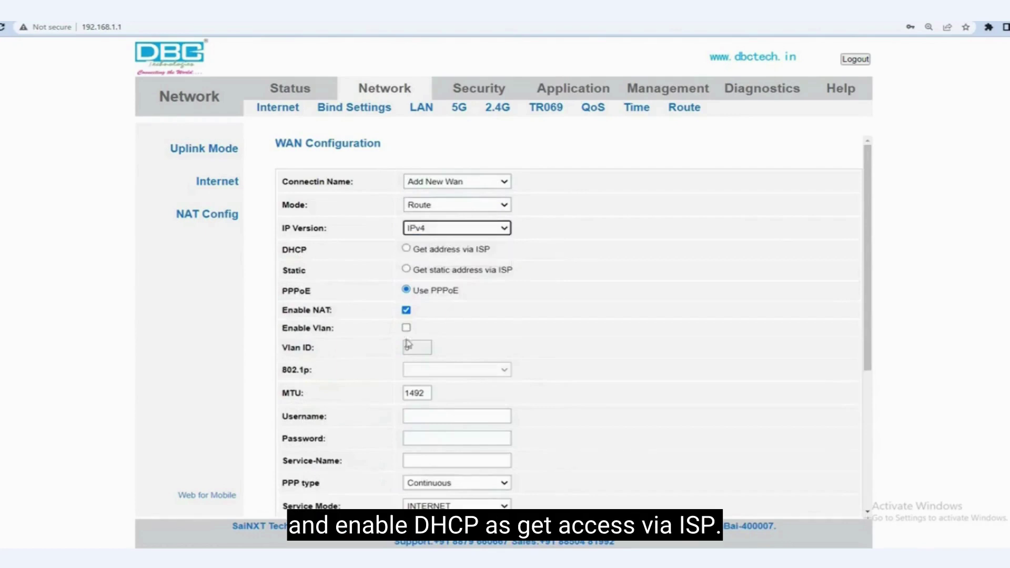
click(406, 249)
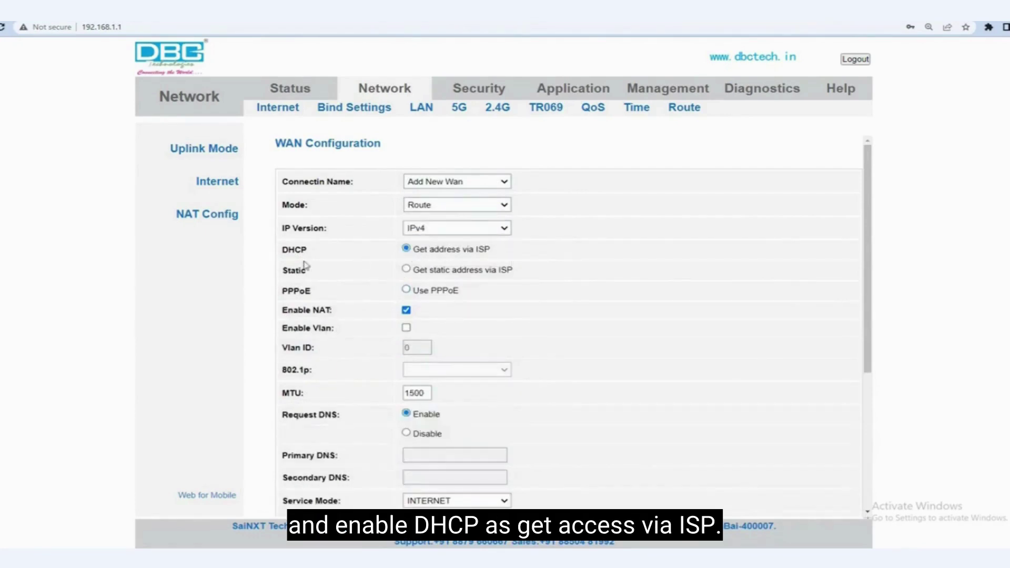
Enable VLAN tagging on the new WAN with VLAN ID 1849.
scroll(437, 292, down, 2)
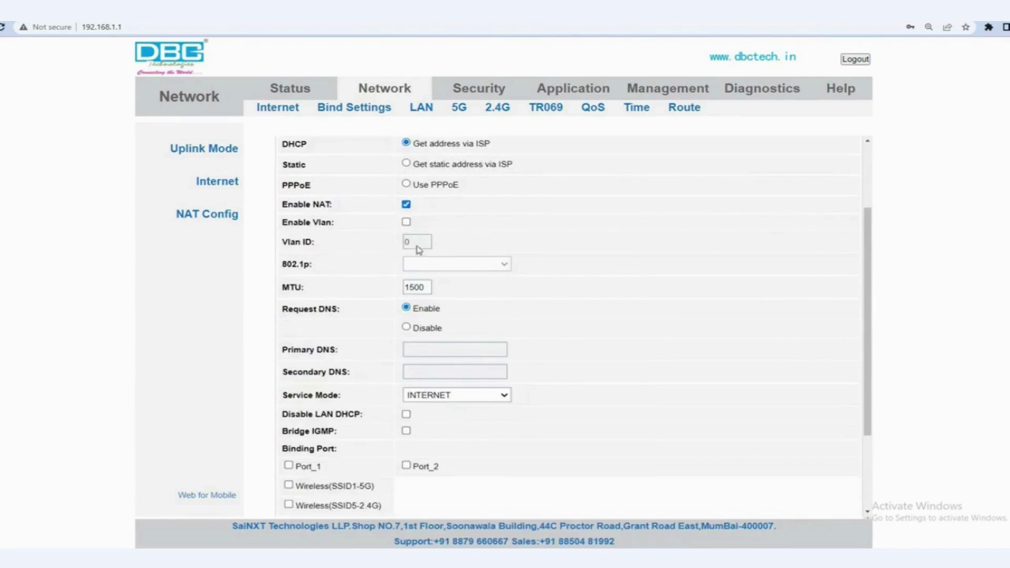
click(406, 222)
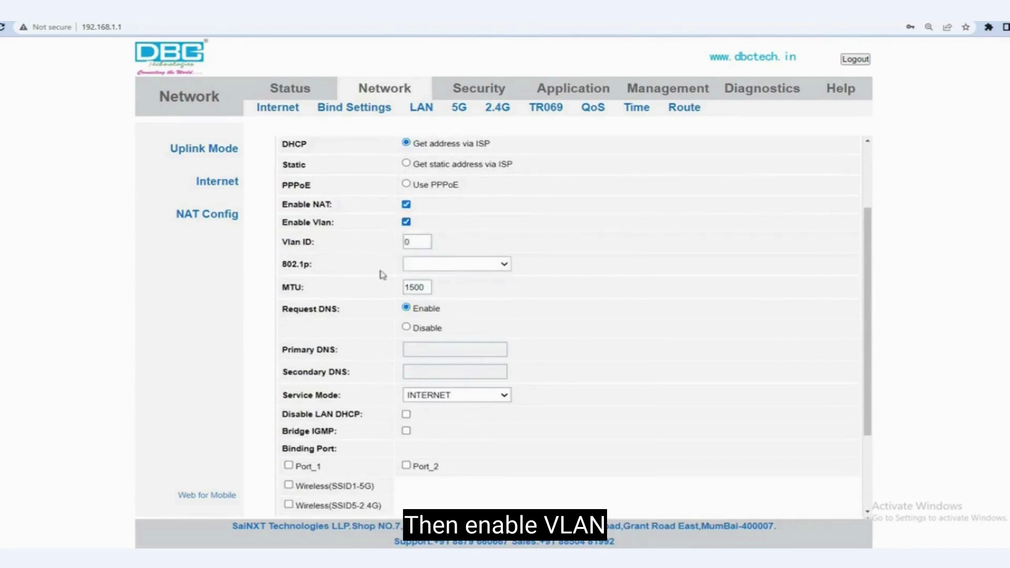
double_click(422, 242)
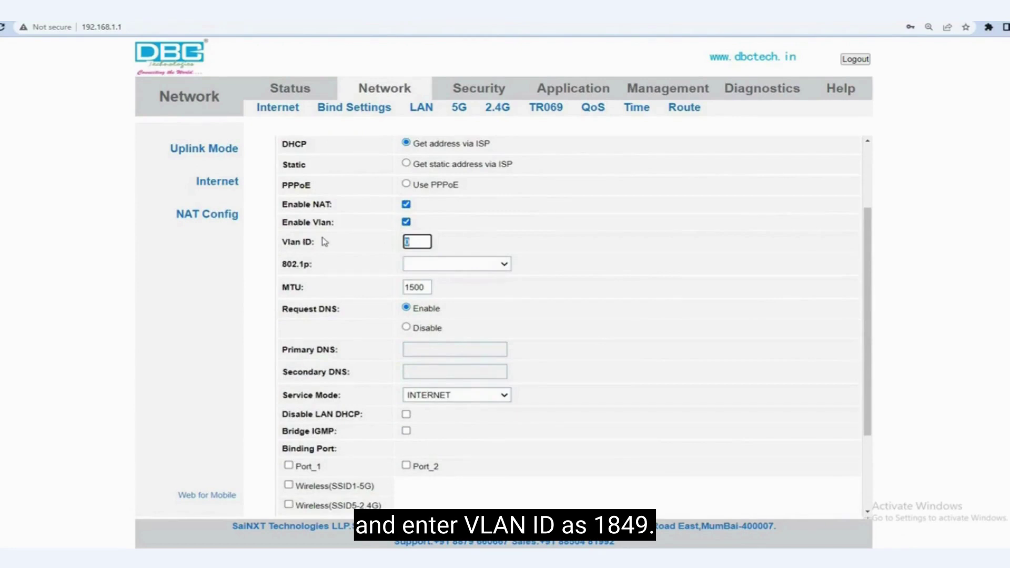
text(1849)
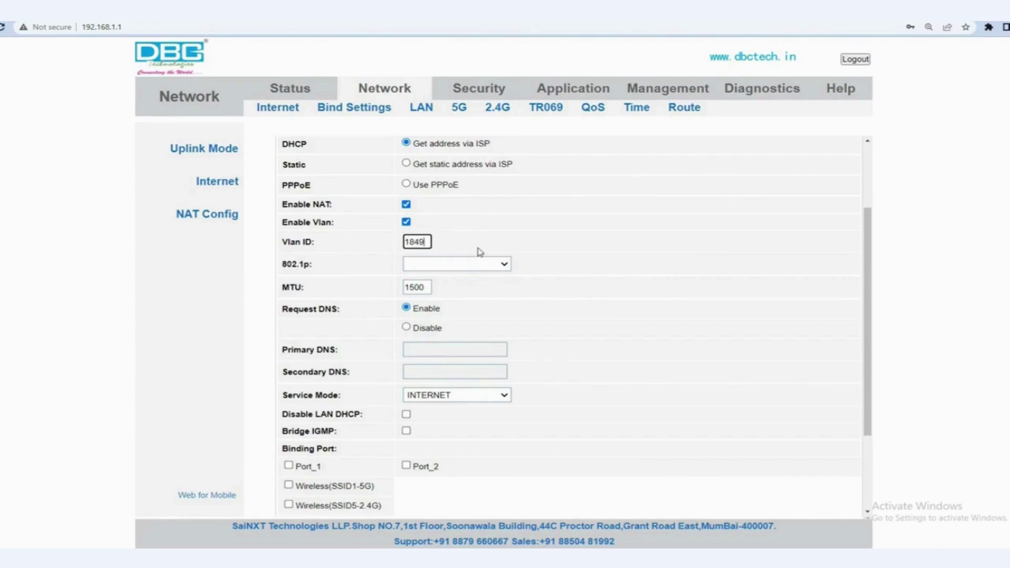
Set service mode VOIP, apply, and confirm 2_VOICE_R_VID_1849 appears in the WAN list.
click(440, 396)
click(434, 448)
scroll(505, 426, down, 2)
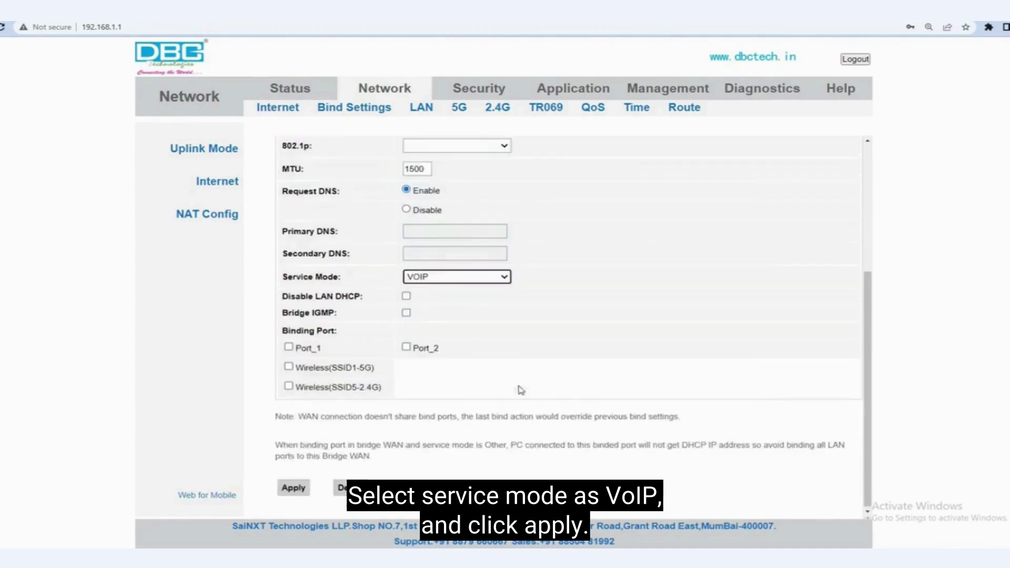
click(295, 487)
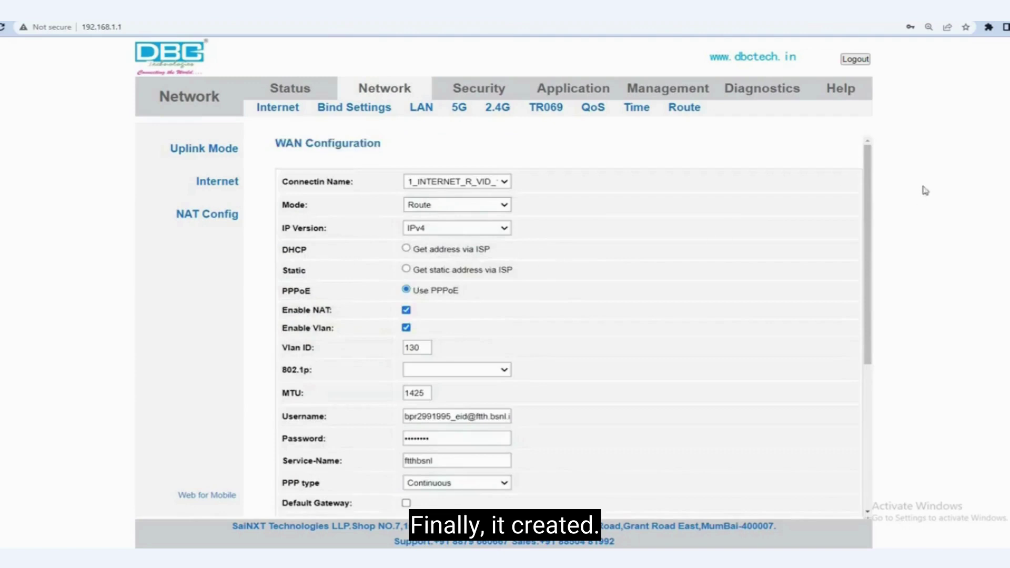
click(482, 182)
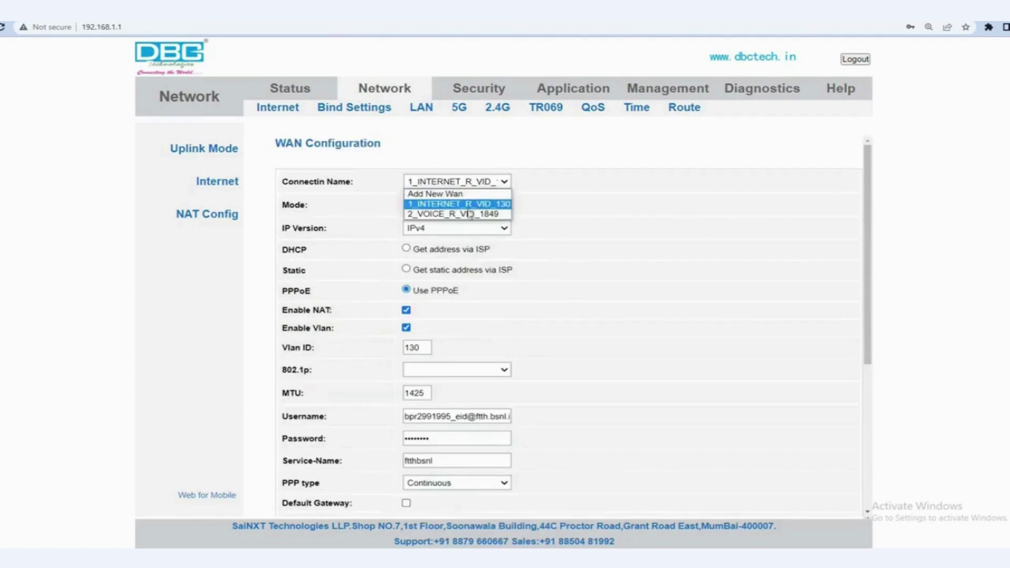
click(661, 151)
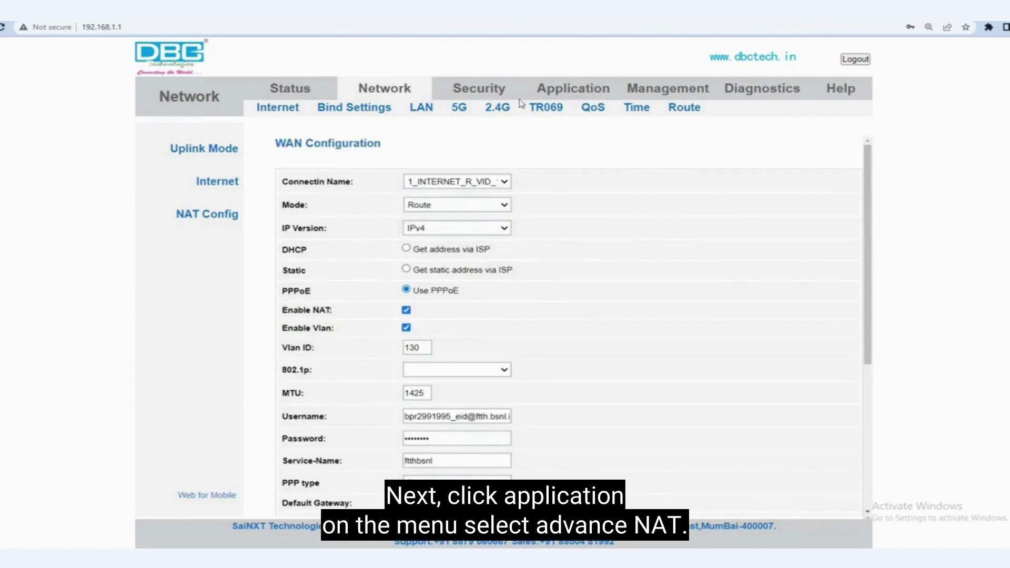
Enable the sip ALG under Advance NAT ALG settings and save it.
click(568, 91)
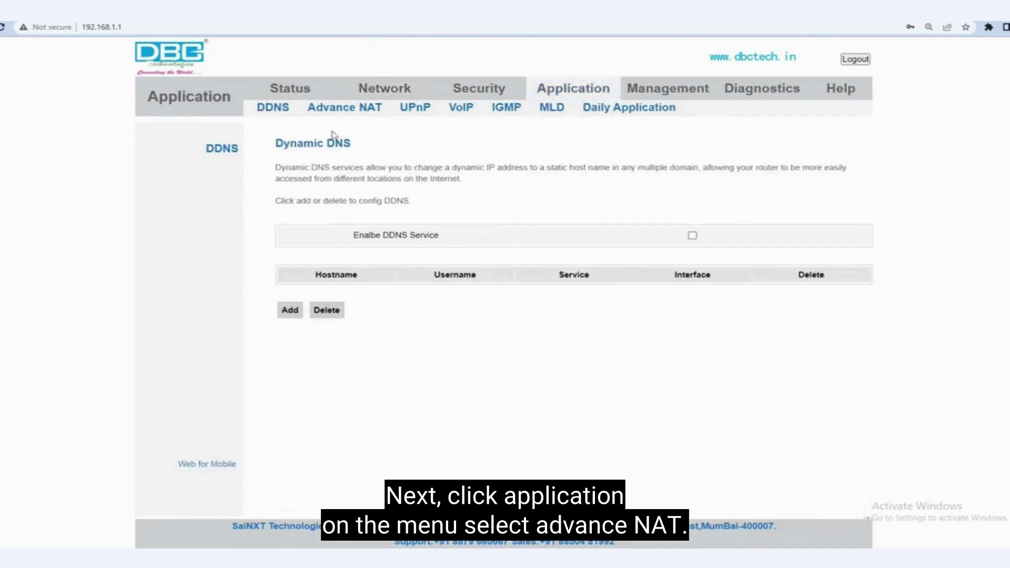
click(329, 112)
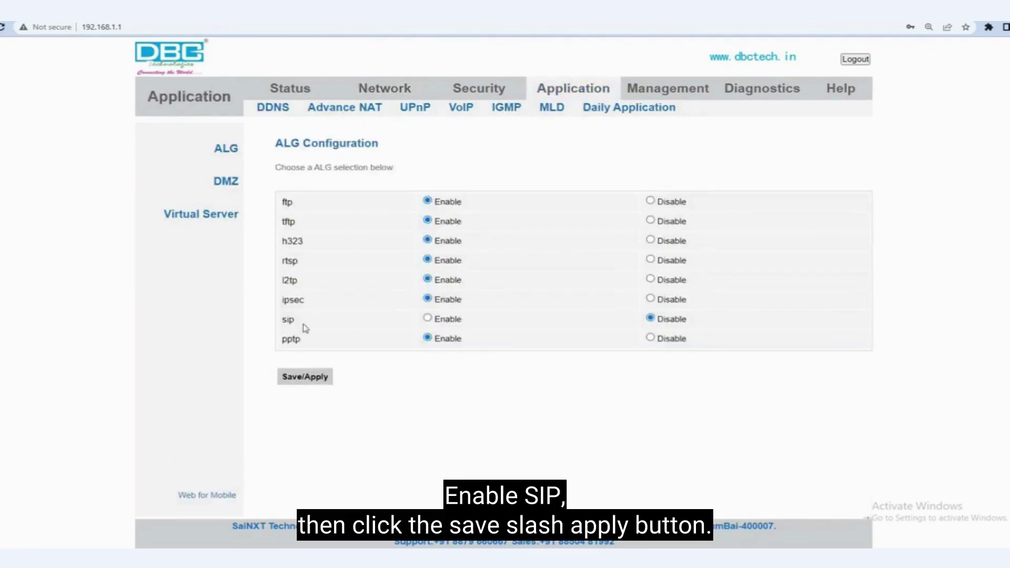
click(427, 318)
click(309, 381)
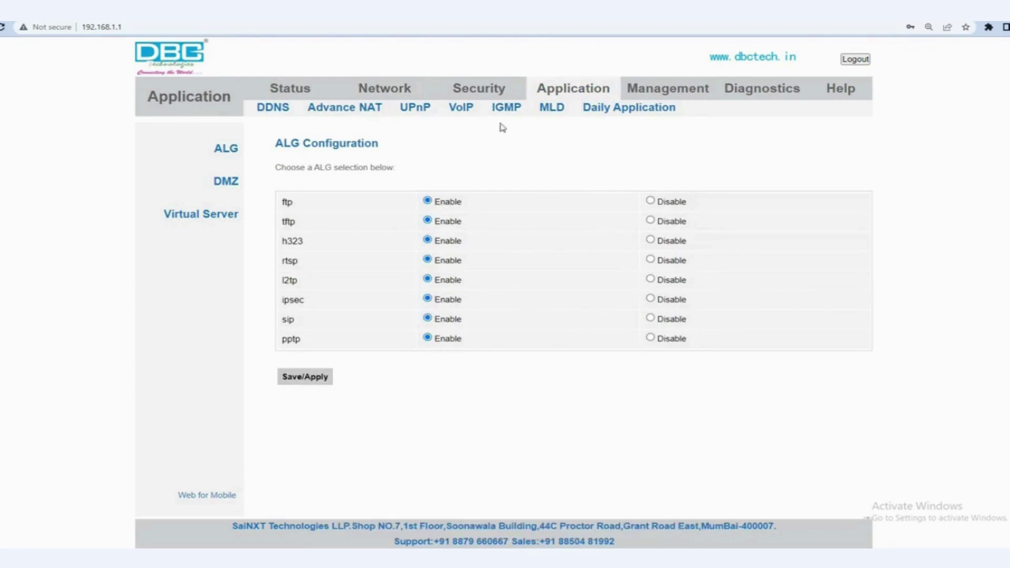
Choose IMS SIP as the VoIP server type with register address or.ftth.ims.bsnl.in.
click(461, 109)
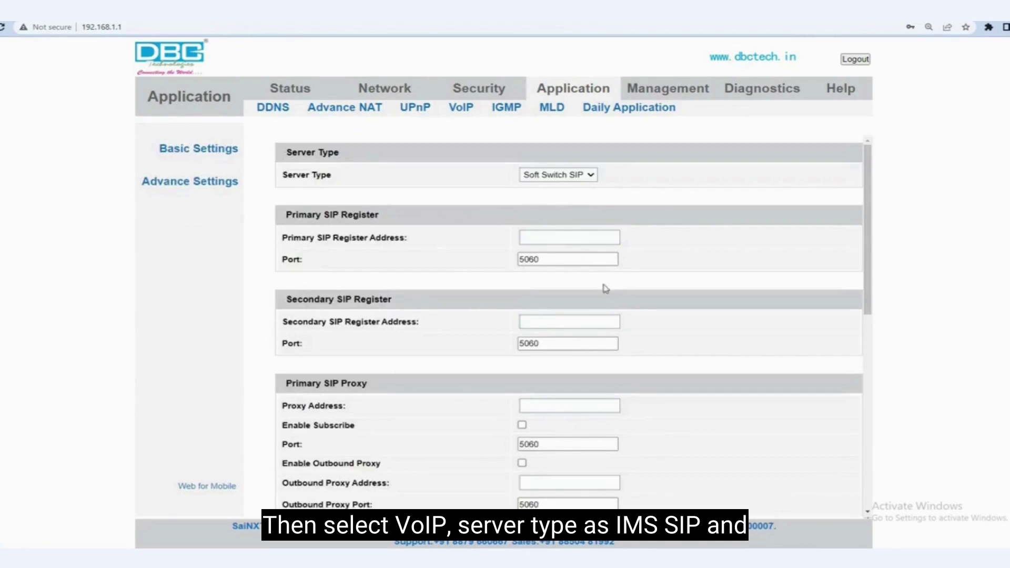
click(590, 176)
click(561, 188)
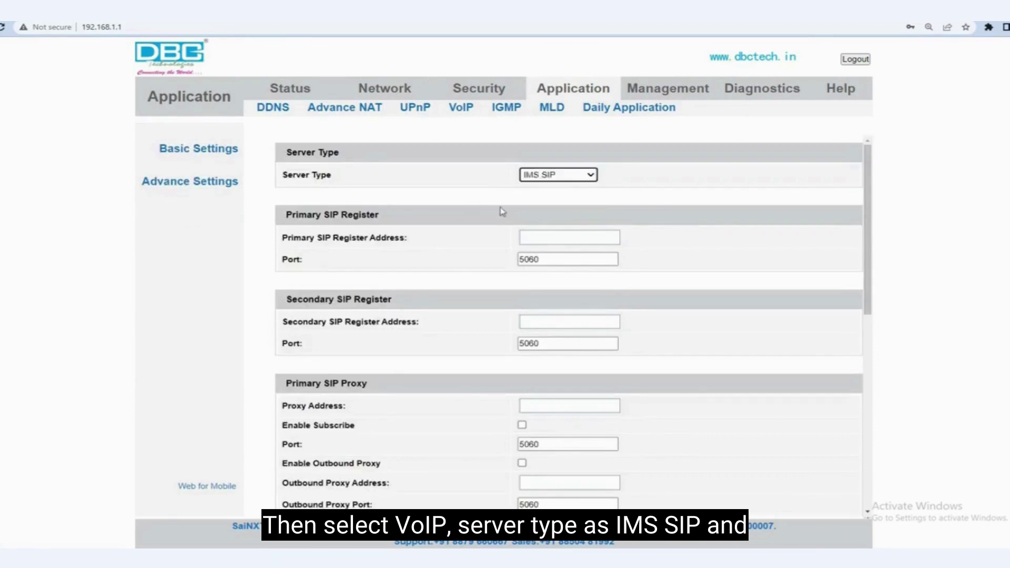
scroll(578, 237, down, 1)
click(580, 181)
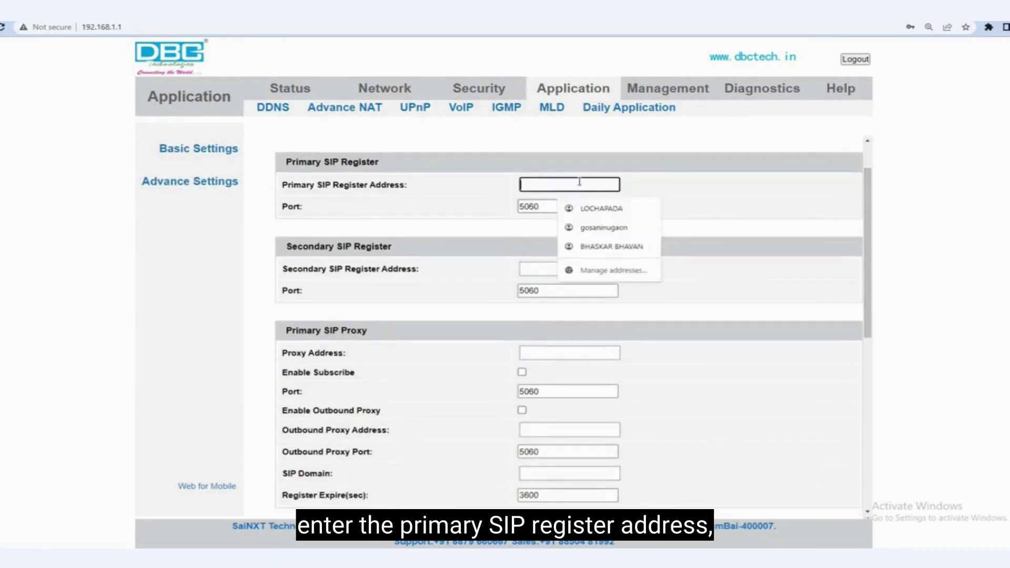
text(or.ftth.ims.bsnl.in)
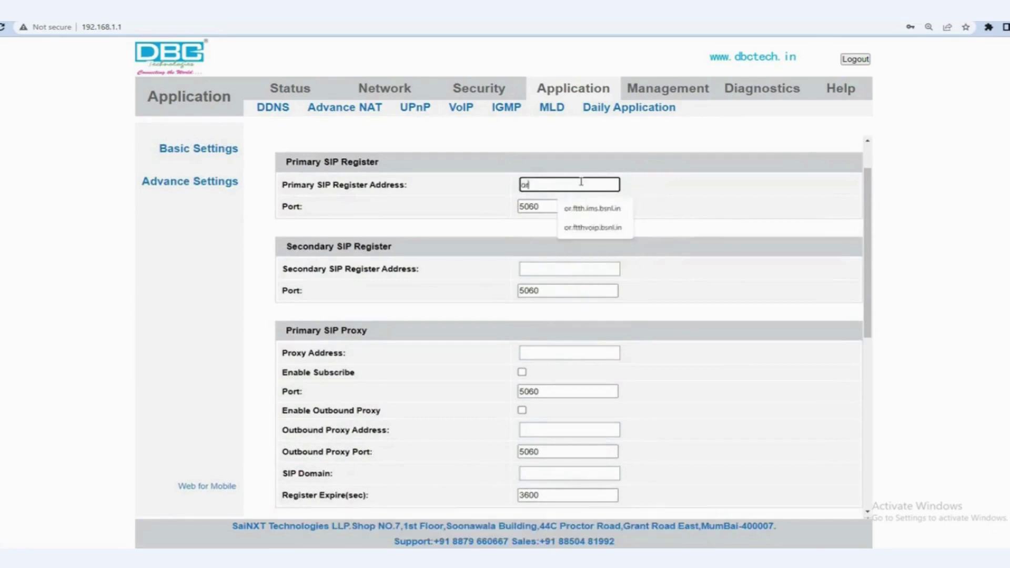
click(605, 217)
Set the primary proxy to or.ftth.ims.bsnl.in and outbound proxy to 10.191.108.49.
click(581, 352)
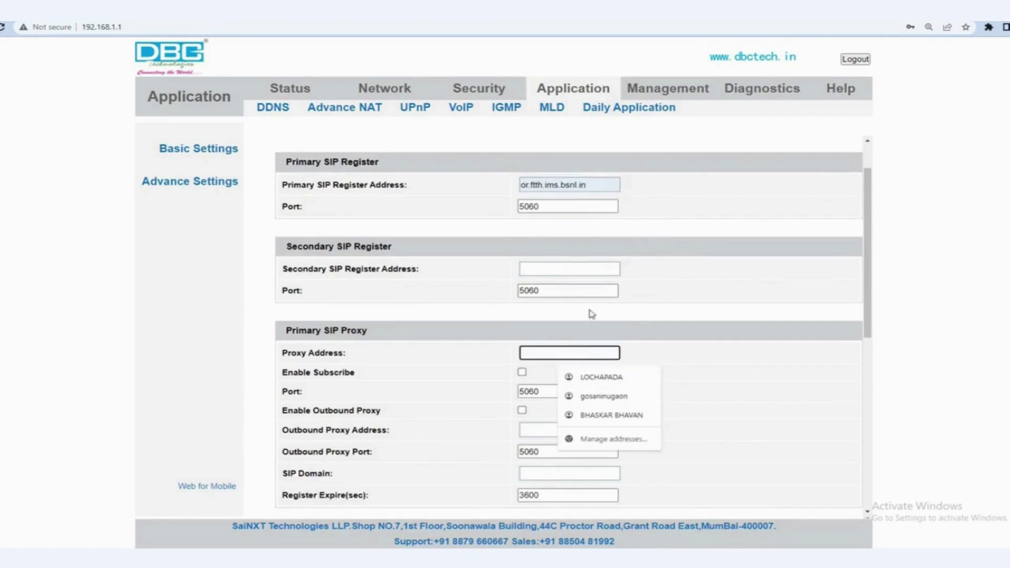
text(or.ftth.ims.bsnl.in)
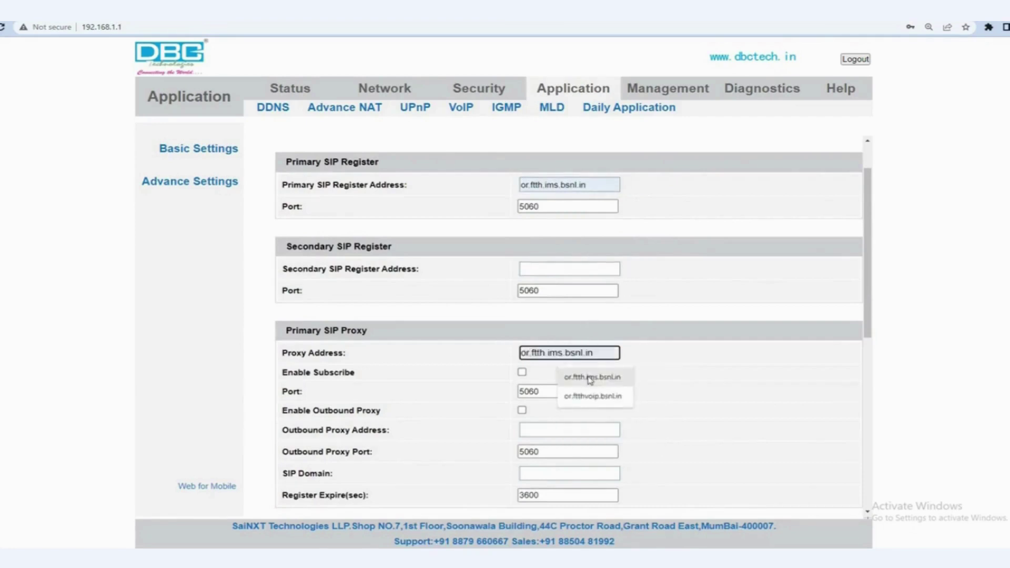
click(591, 378)
scroll(758, 317, down, 2)
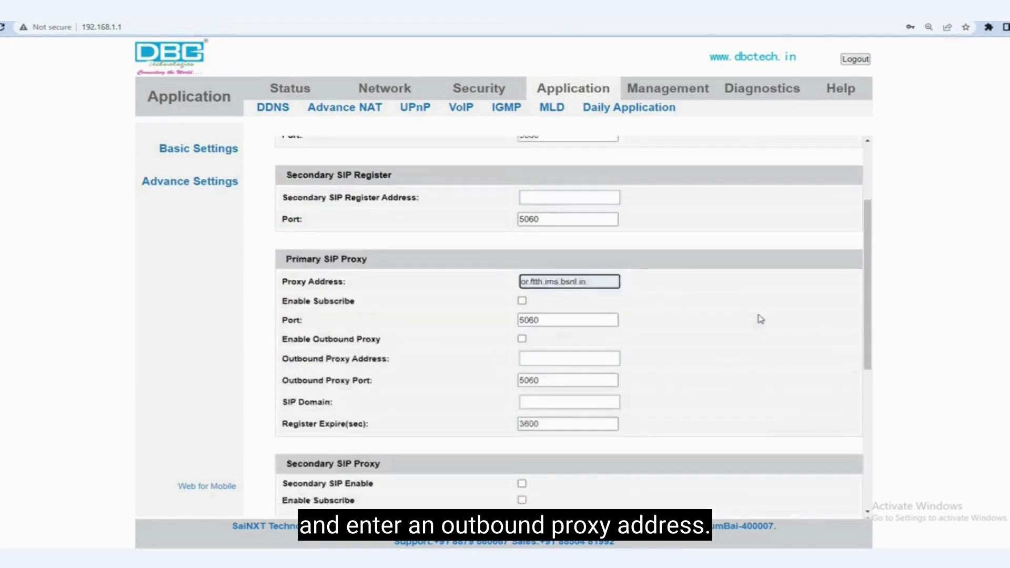
click(604, 325)
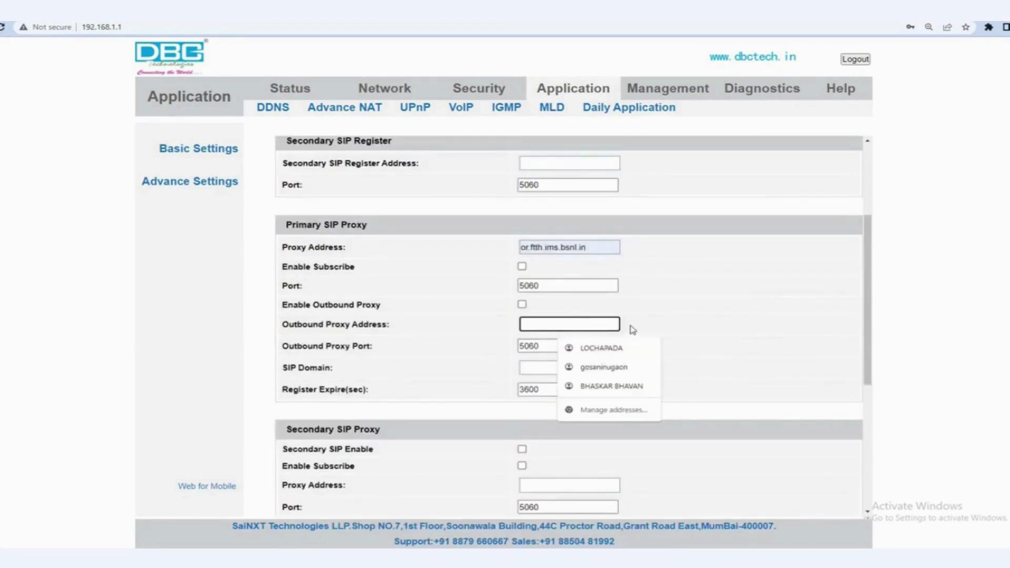
text(10.1)
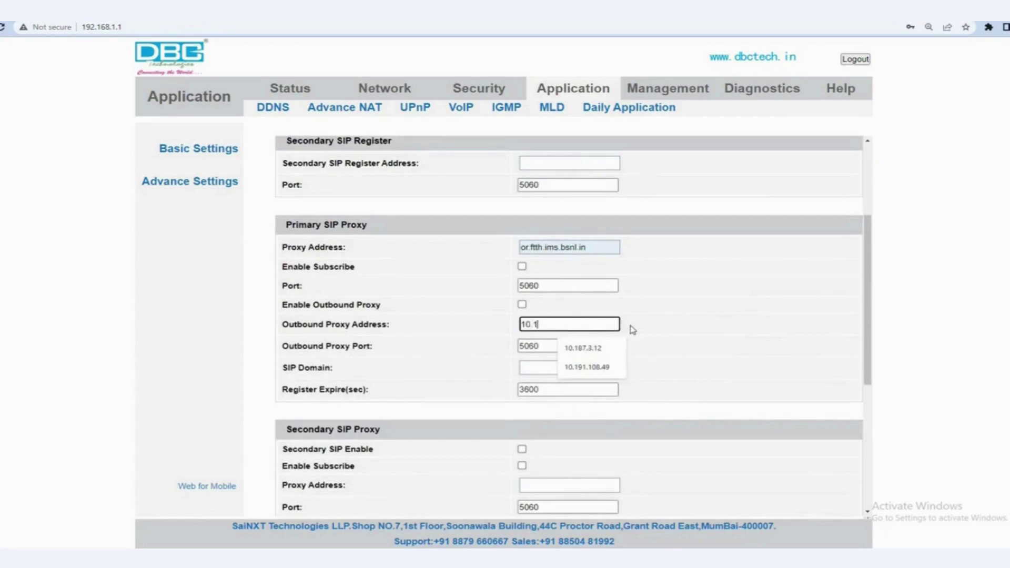
text(91.10)
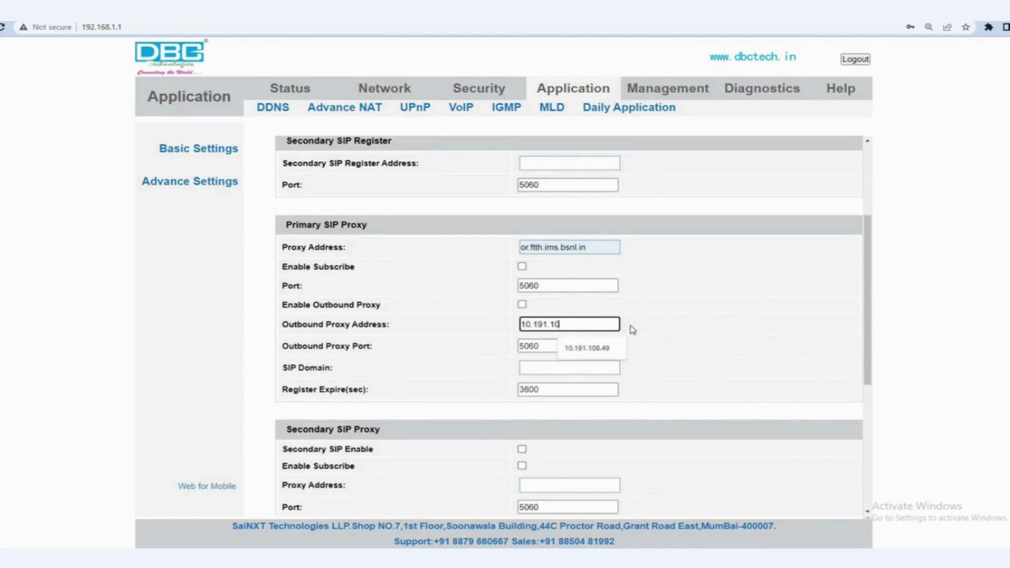
text(8.49)
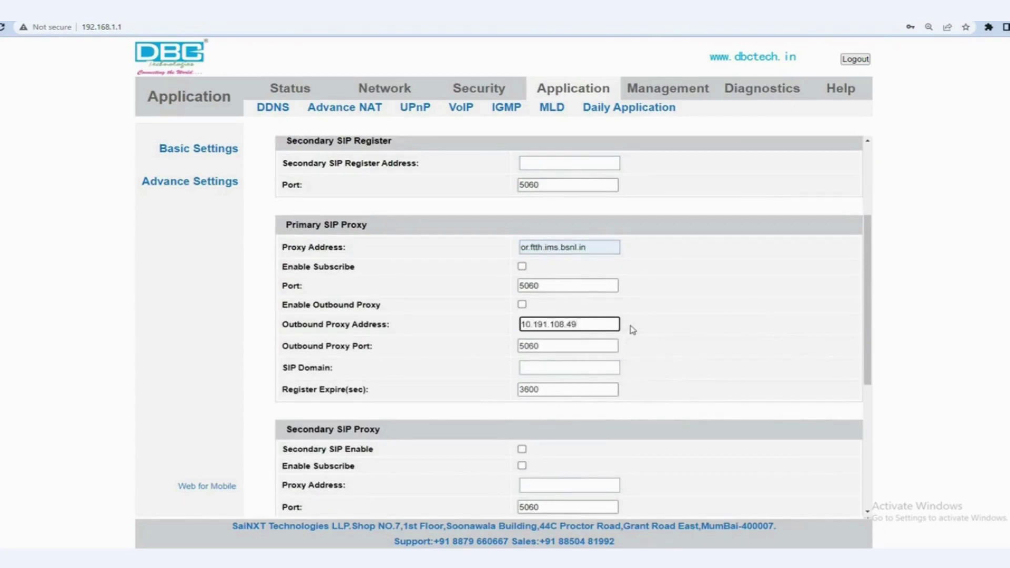
double_click(558, 324)
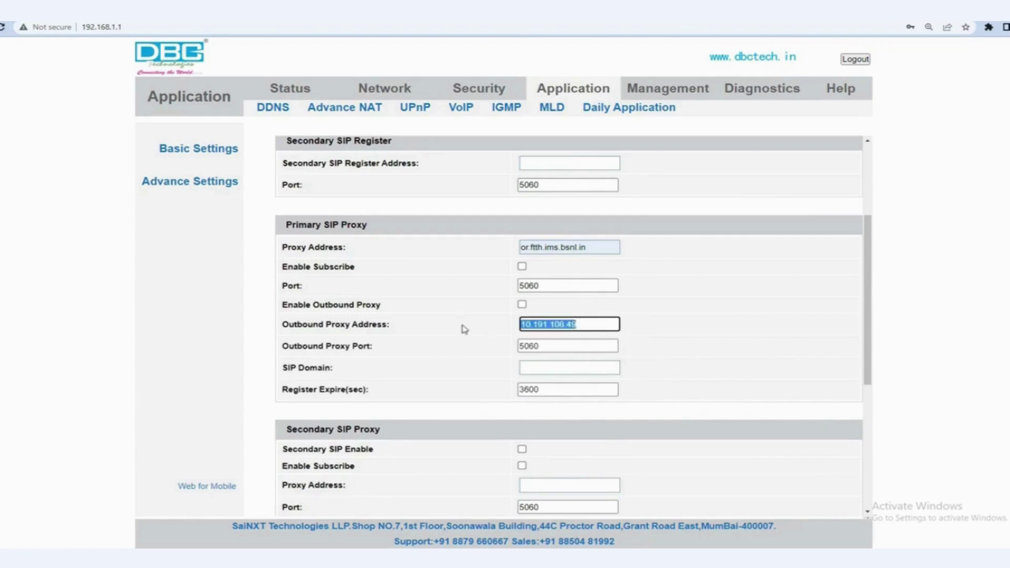
text(10)
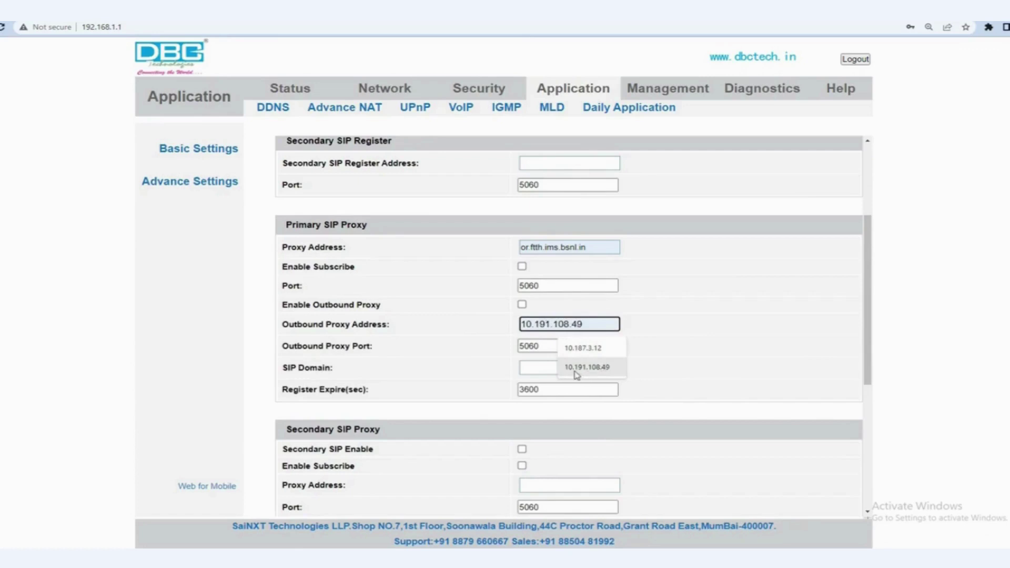
click(612, 372)
Copy or.ftth.ims.bsnl.in from the proxy field into the SIP Domain field.
click(561, 370)
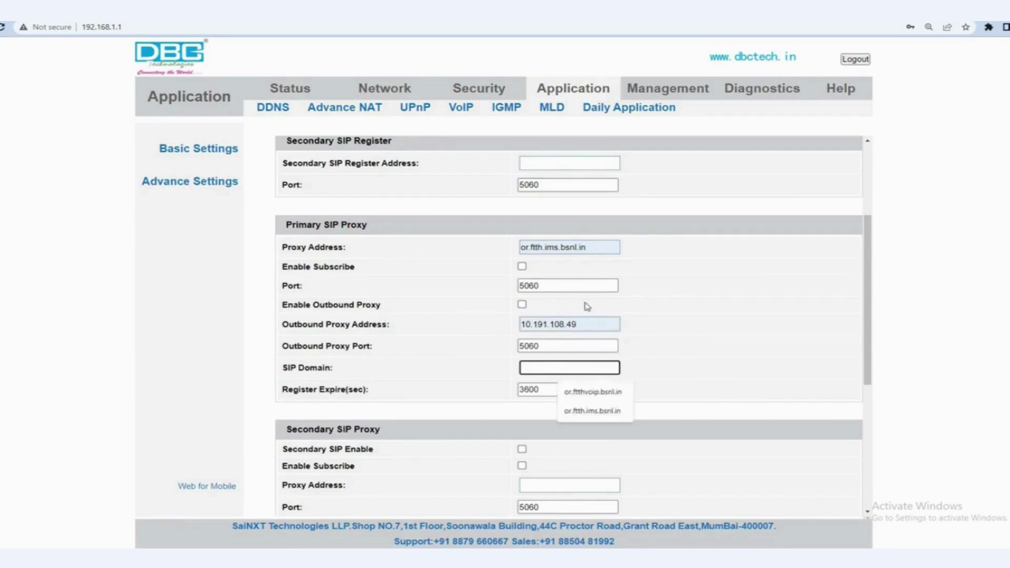
drag(593, 248, 513, 253)
key(ctrl+c)
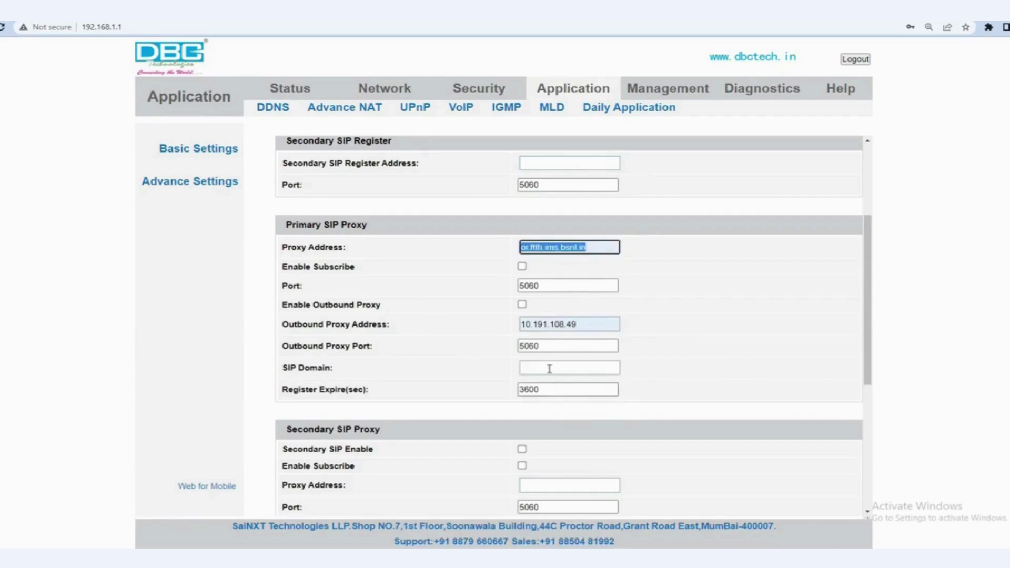
click(549, 369)
key(ctrl+v)
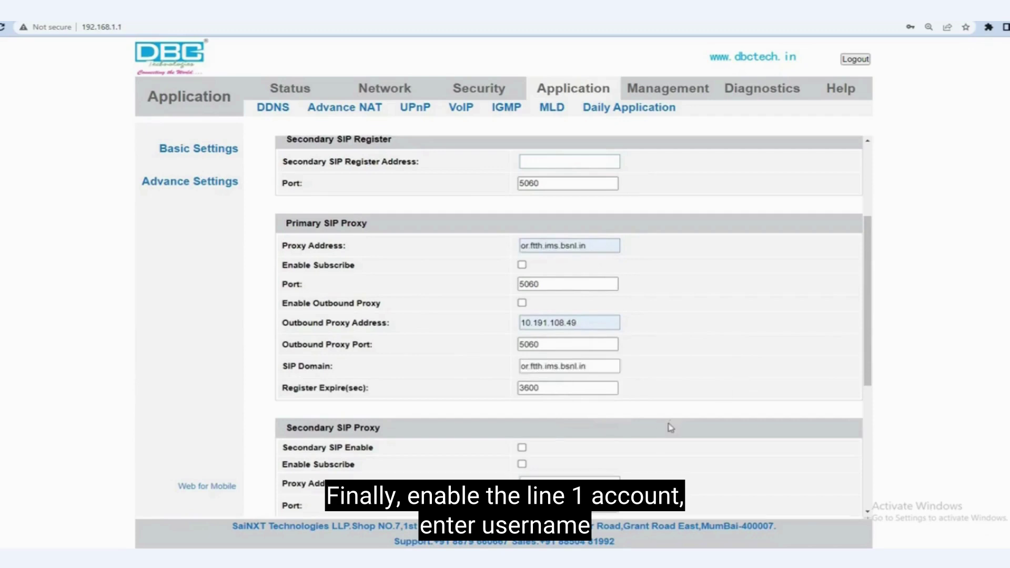
Enable Line1 Account, enter its user number, account and password, and apply changes.
scroll(671, 428, down, 5)
click(523, 396)
click(568, 415)
text(+9)
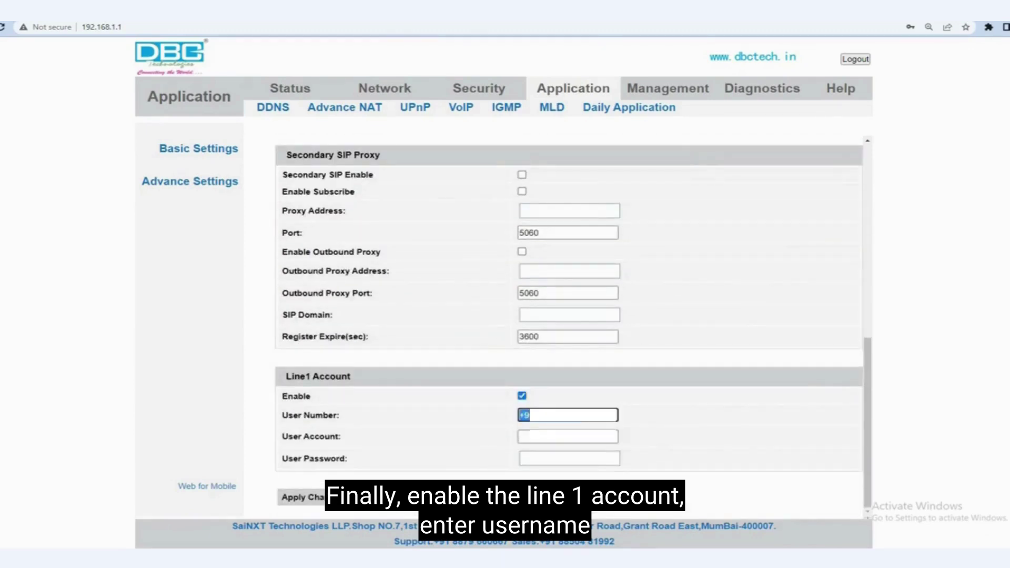
click(568, 436)
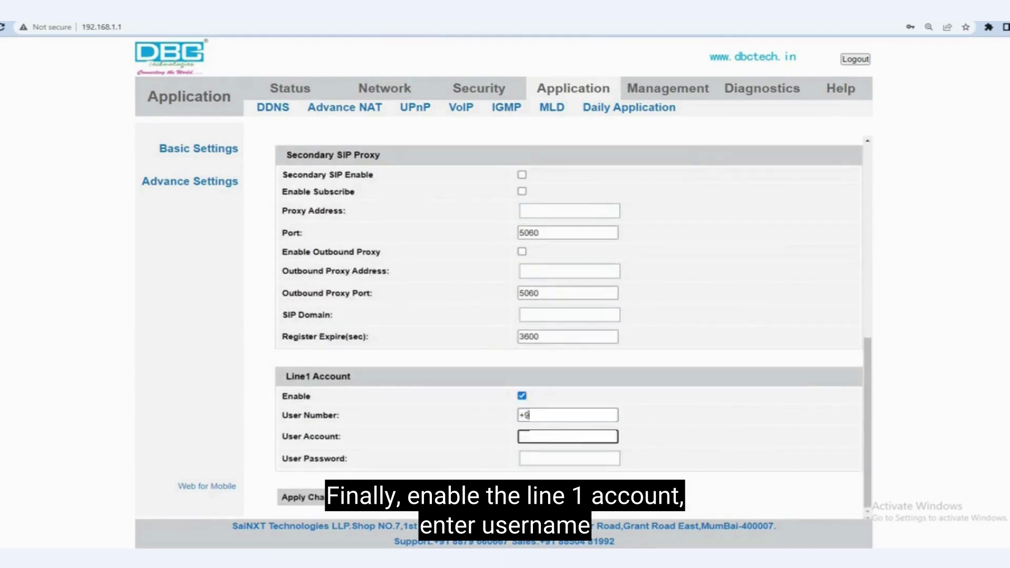
click(569, 458)
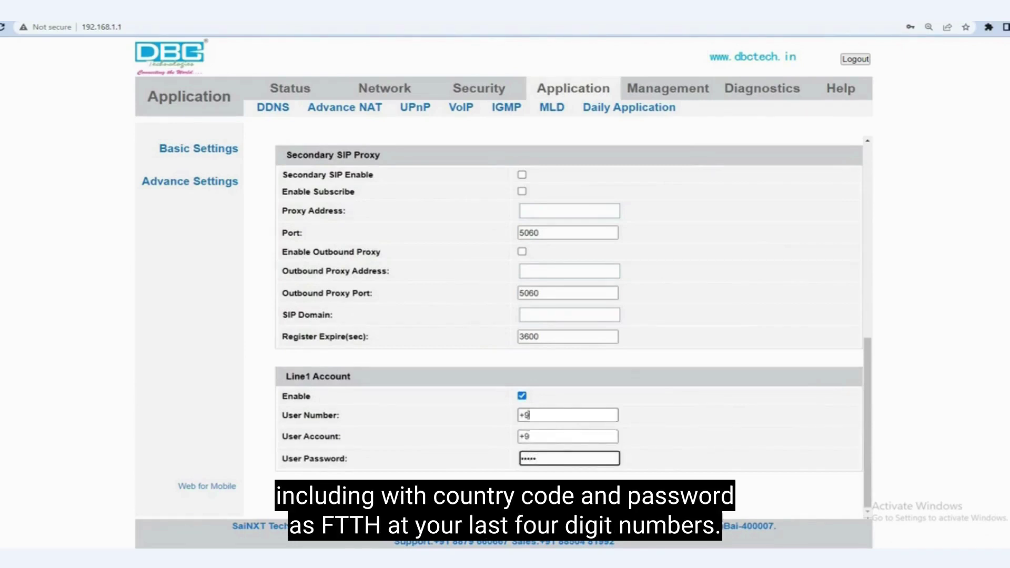
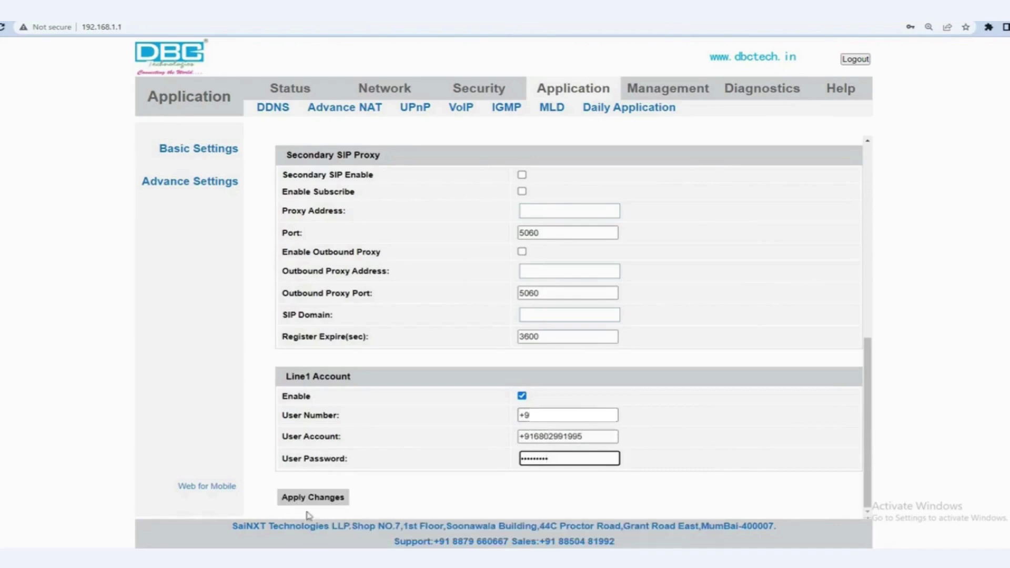
click(316, 498)
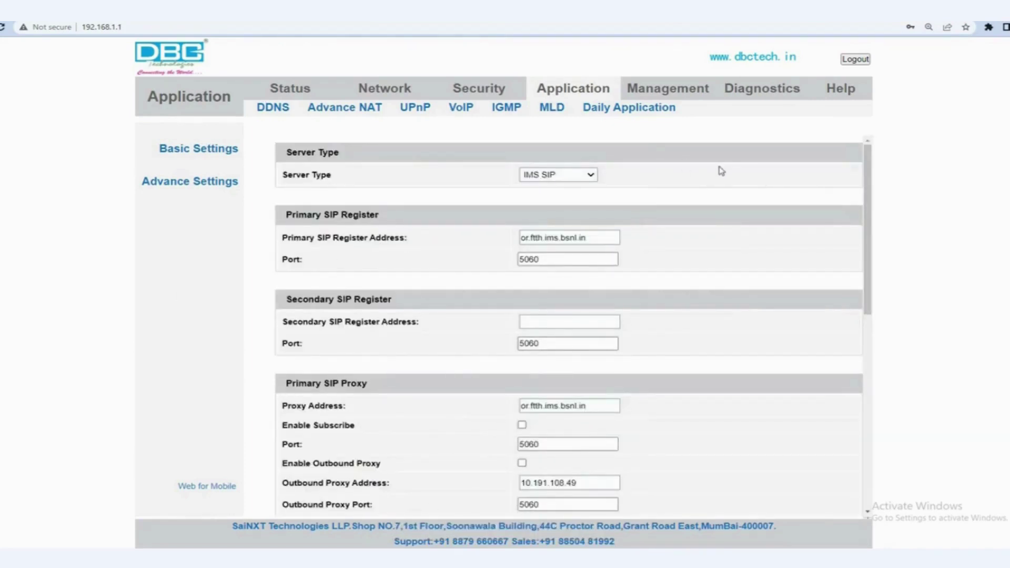
Under Management > Device Manage, run Commit and Reboot to restart the router.
click(682, 94)
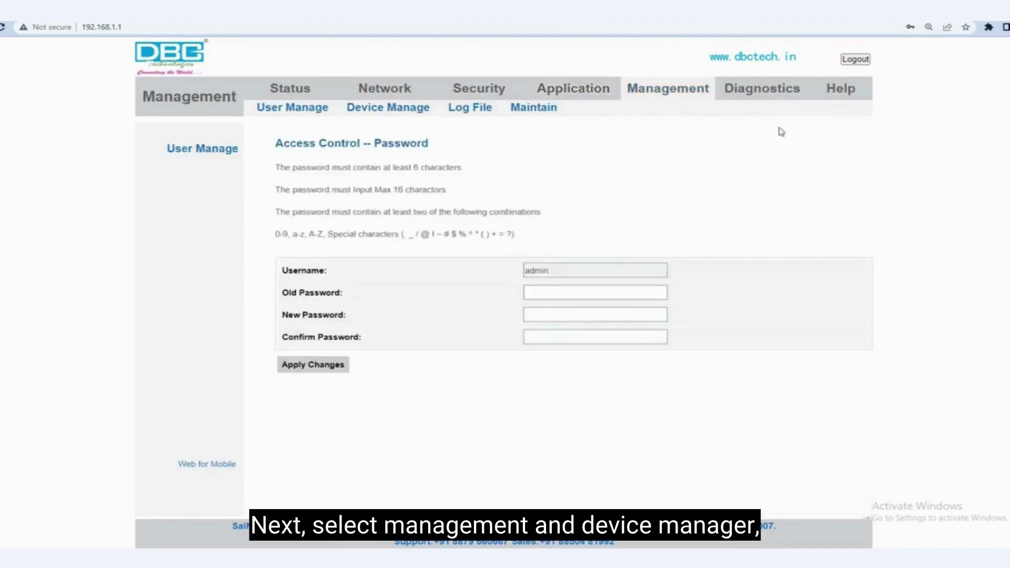
click(393, 108)
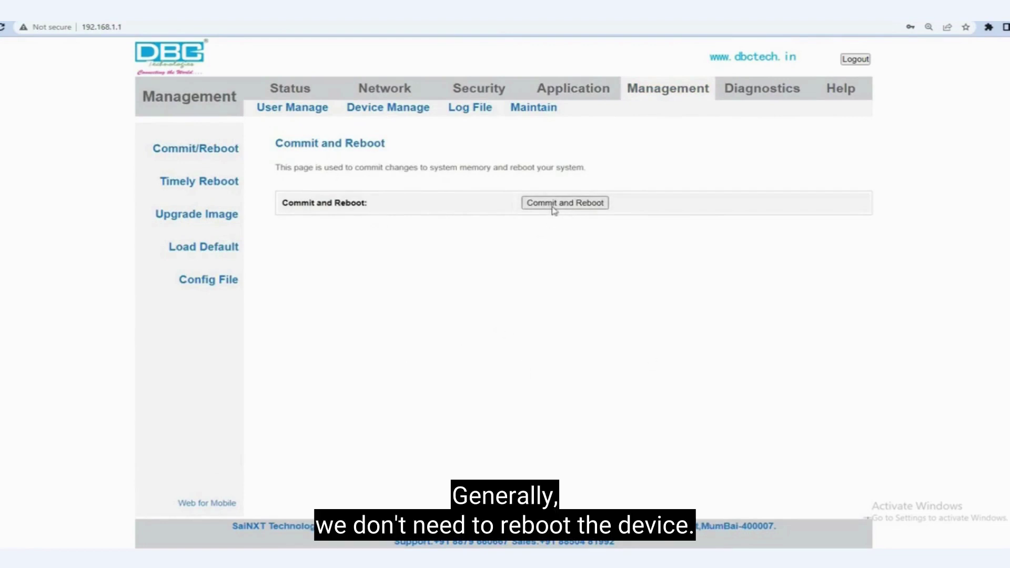
click(529, 209)
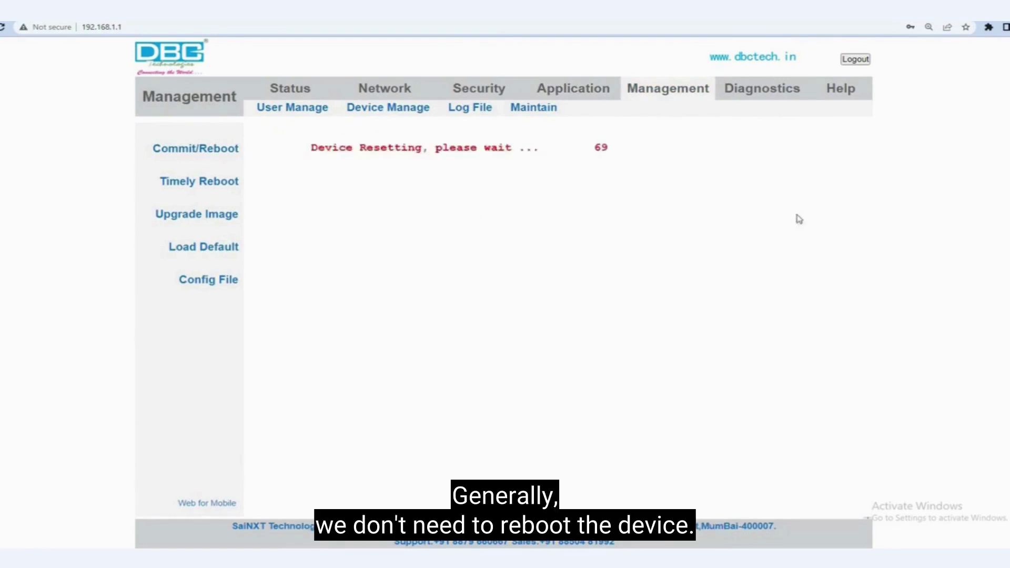